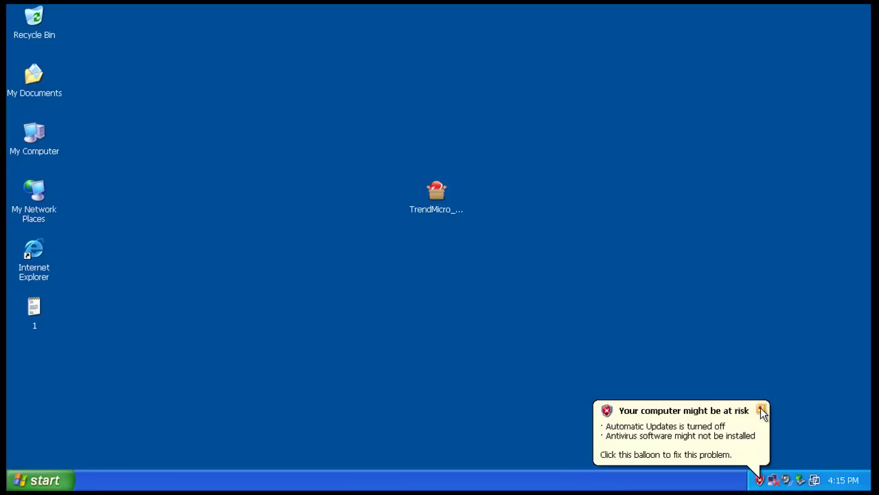
right_click(771, 479)
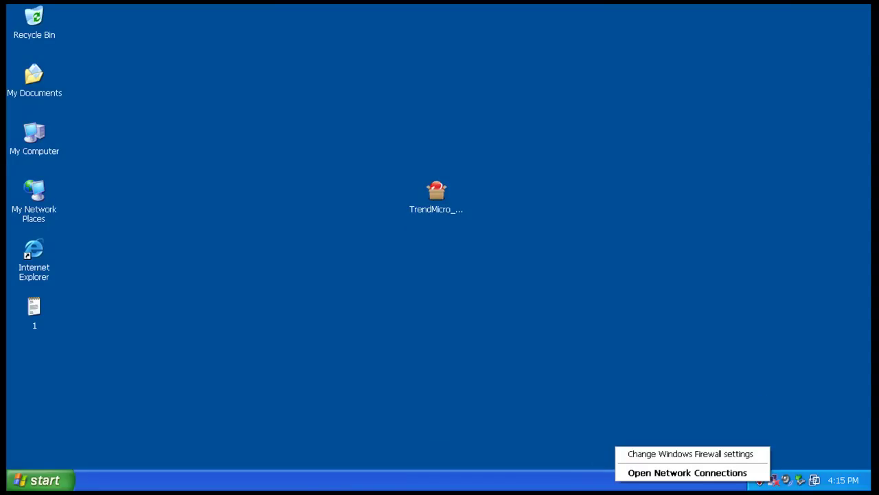
left_click(576, 260)
left_click_drag(449, 230, 363, 228)
left_click(447, 228)
mouse_move(378, 251)
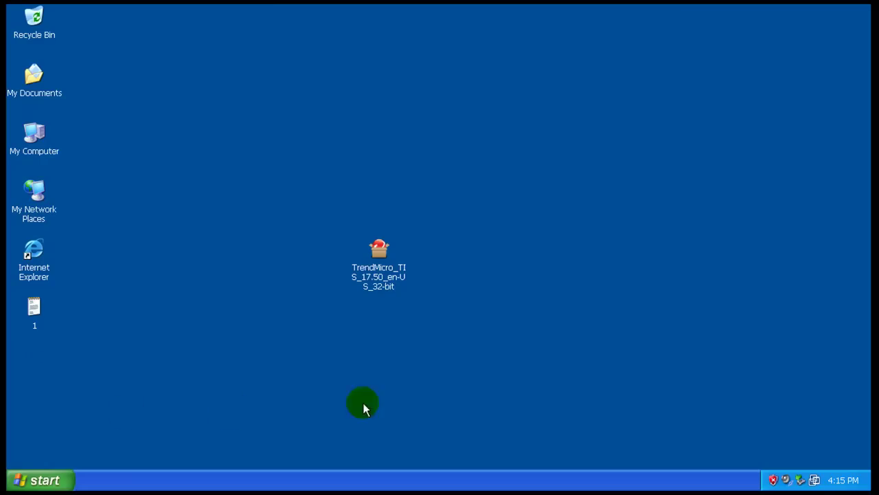
Launch the TrendMicro_TIS_17.50_en-US_32-bit installer from the desktop.
mouse_move(379, 247)
left_mouse_down()
mouse_move(363, 275)
mouse_move(23, 375)
mouse_move(385, 251)
left_mouse_up()
left_click(475, 244)
double_click(382, 248)
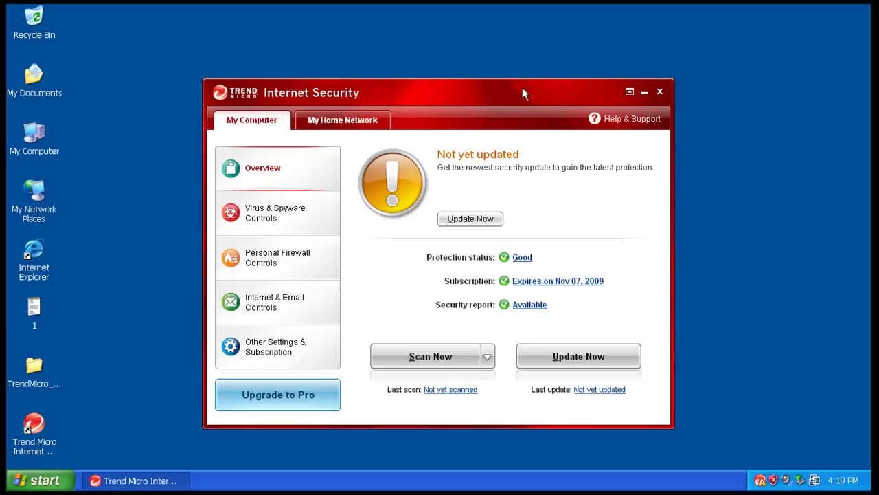
Start a security update in the Trend Micro Internet Security console.
mouse_move(540, 86)
left_mouse_down()
mouse_move(526, 64)
mouse_move(529, 90)
left_mouse_up()
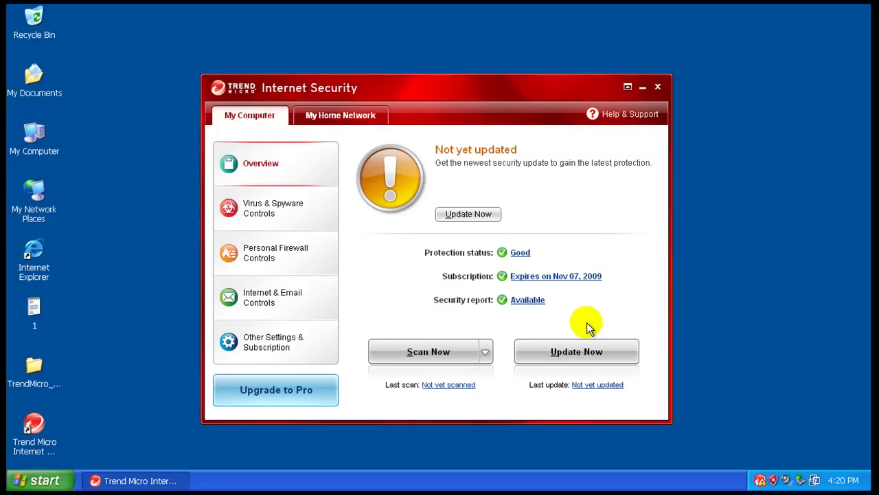
left_click(483, 217)
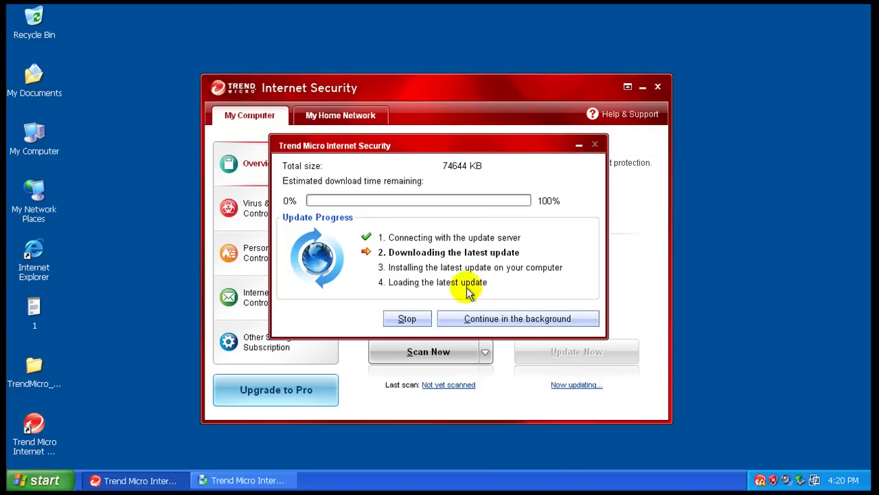
left_click(442, 166)
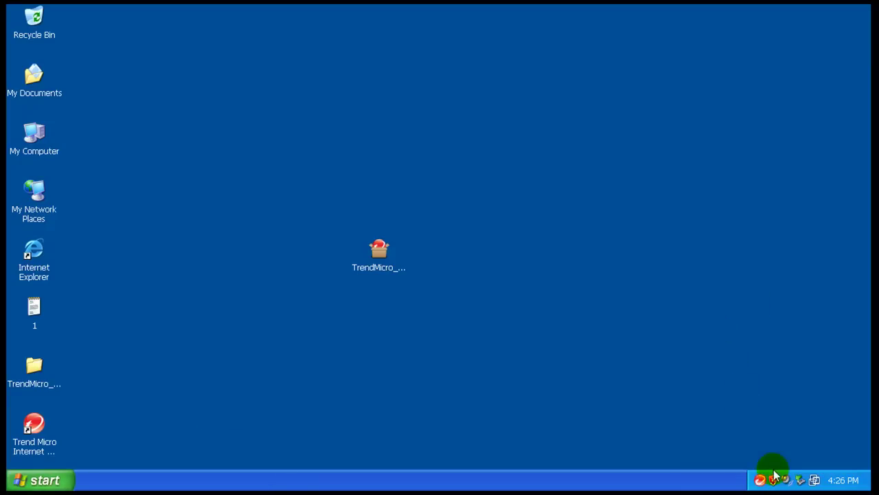
Reopen the Trend Micro Internet Security main console.
right_click(774, 475)
left_click(533, 294)
right_click(759, 479)
left_click(646, 302)
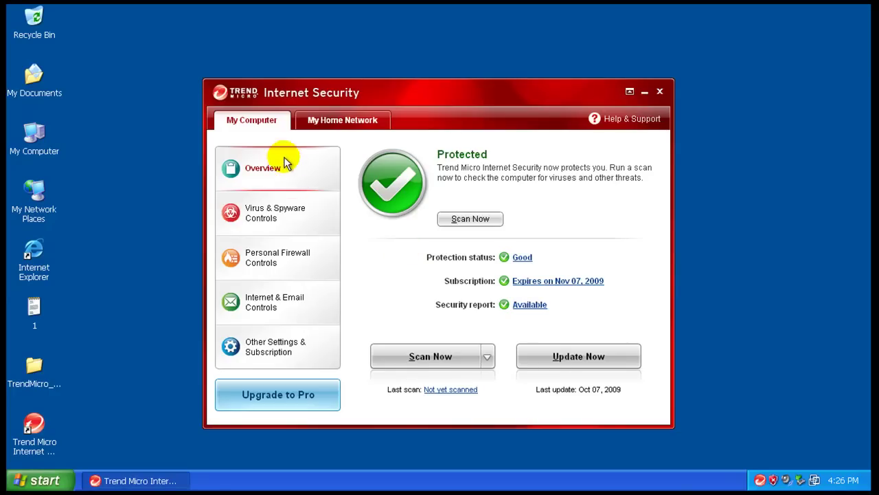
Review the virus, firewall, internet and email, other settings, overview and home network pages of the security console, and close it.
left_click(288, 214)
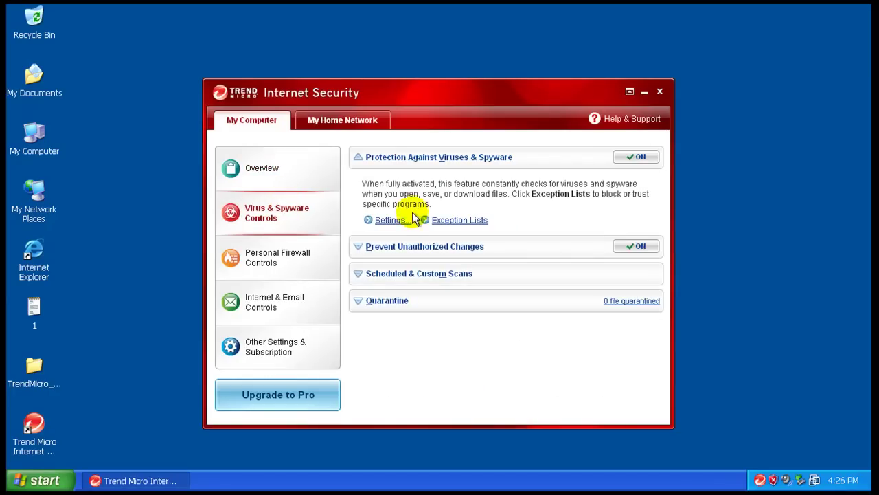
left_click(279, 259)
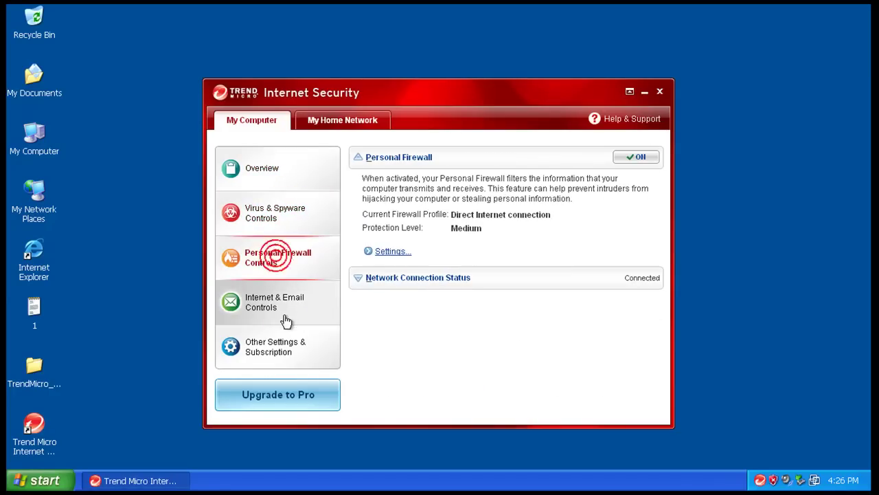
left_click(275, 306)
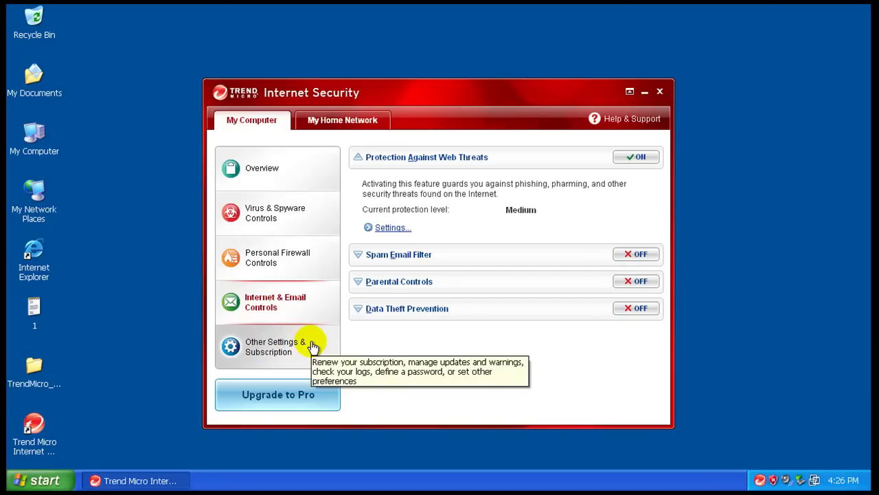
left_click(292, 350)
left_click(282, 180)
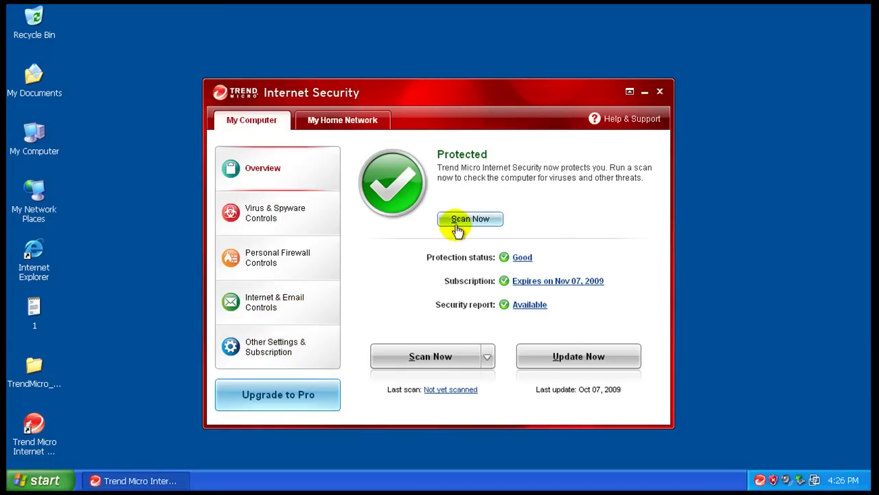
left_click(353, 120)
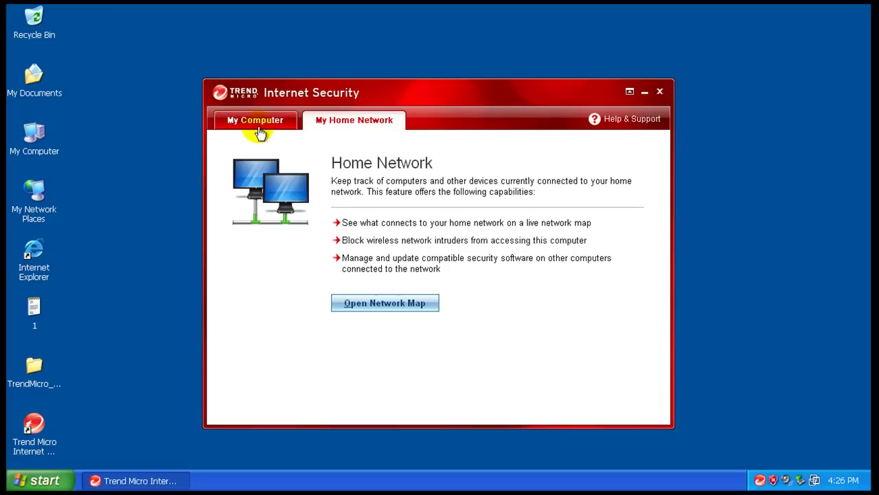
left_click(258, 122)
left_click(659, 92)
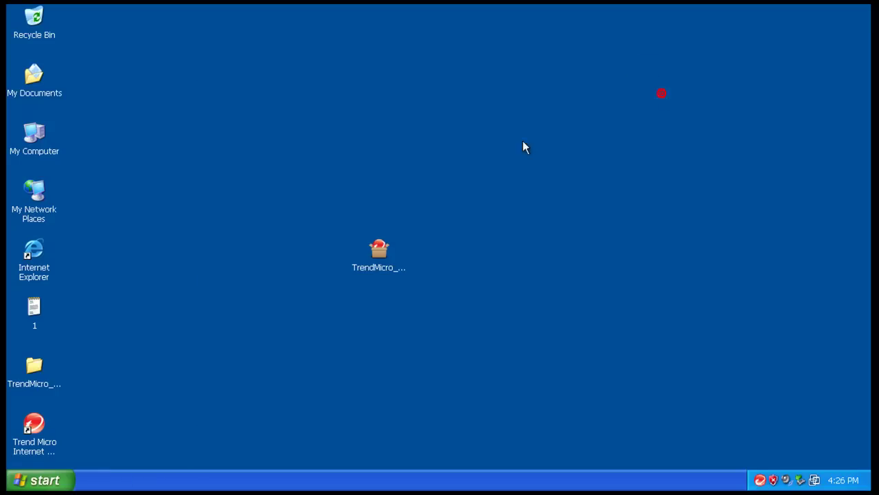
Open Internet Explorer and the text file 1 from the desktop, and move the browser window aside.
double_click(43, 240)
left_click(39, 310)
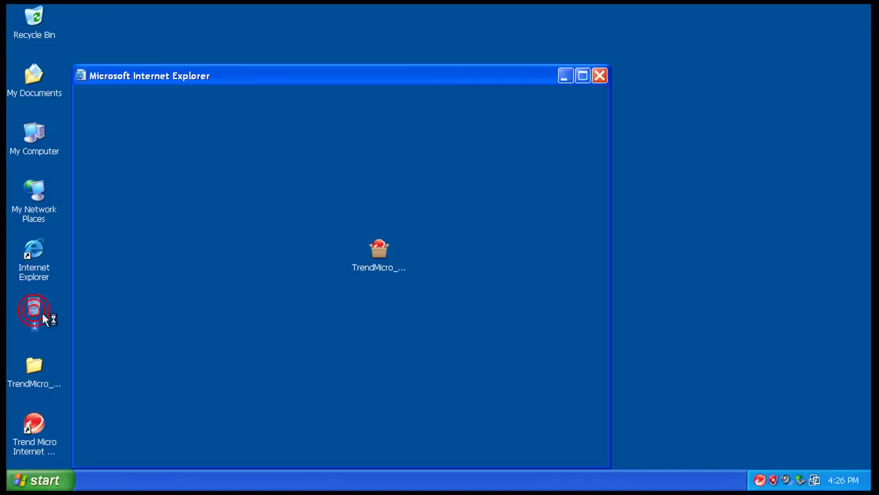
left_click_drag(261, 75, 554, 71)
left_click(265, 153)
double_click(271, 152)
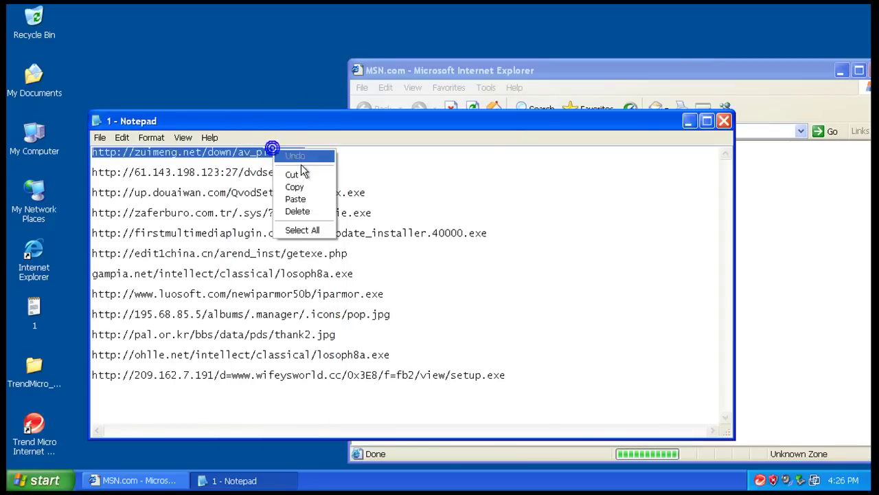
right_click(273, 150)
left_click(296, 186)
left_click(543, 72)
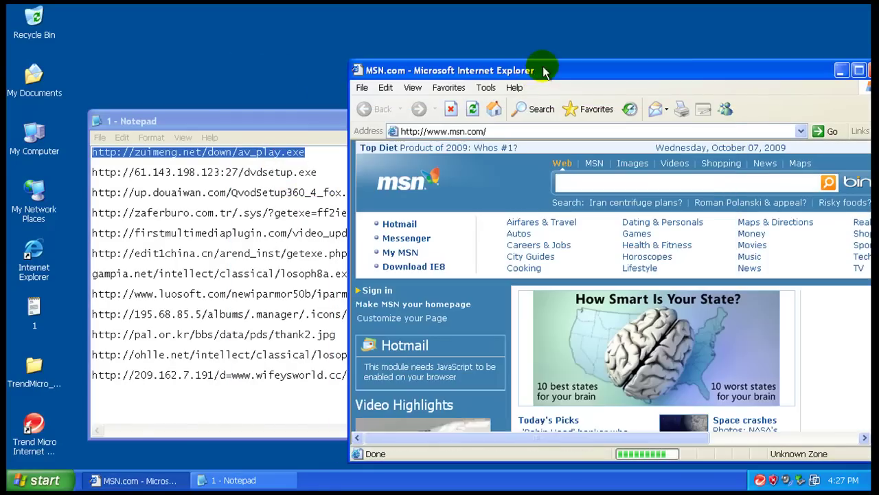
left_click(490, 130)
right_click(509, 131)
left_click(526, 177)
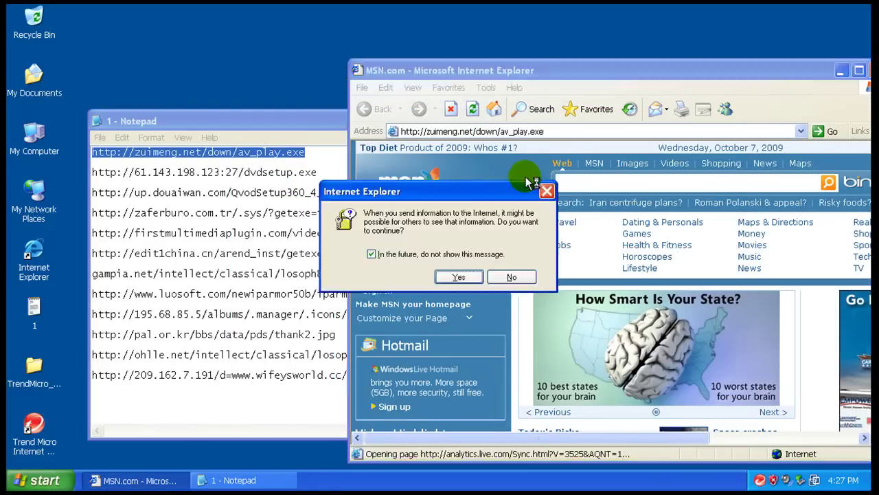
left_click(466, 278)
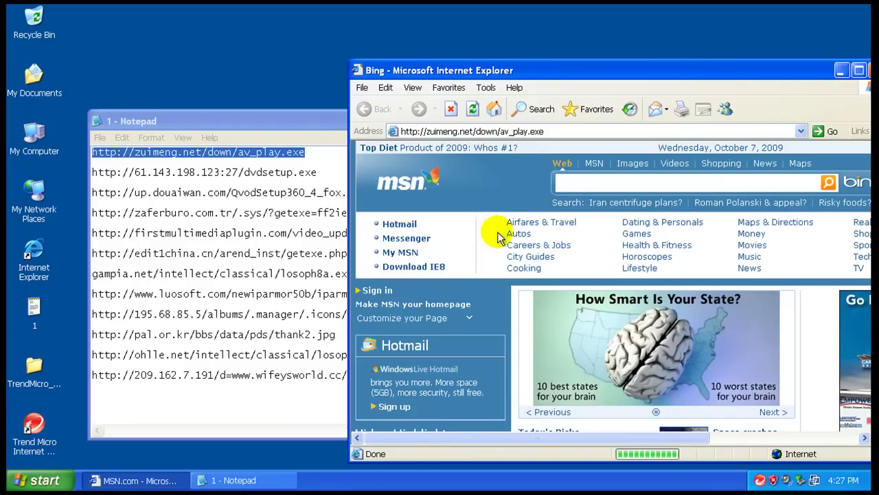
left_click(504, 131)
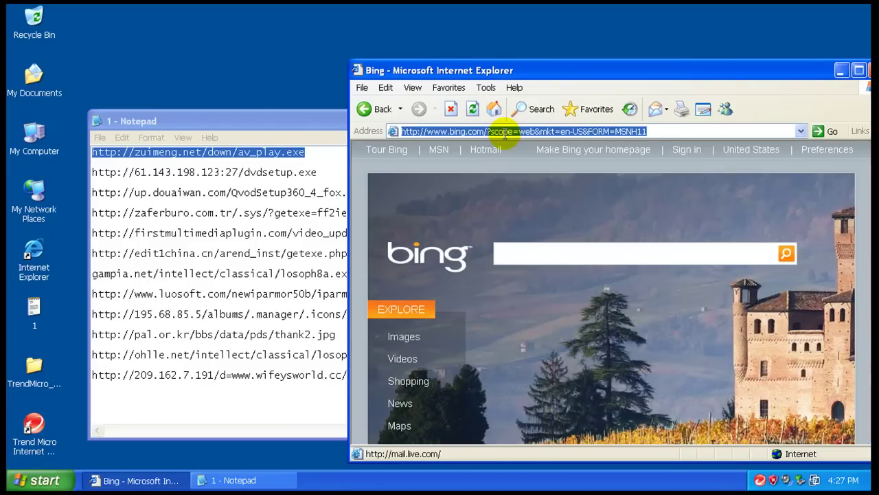
right_click(505, 132)
left_click(545, 185)
key("Return")
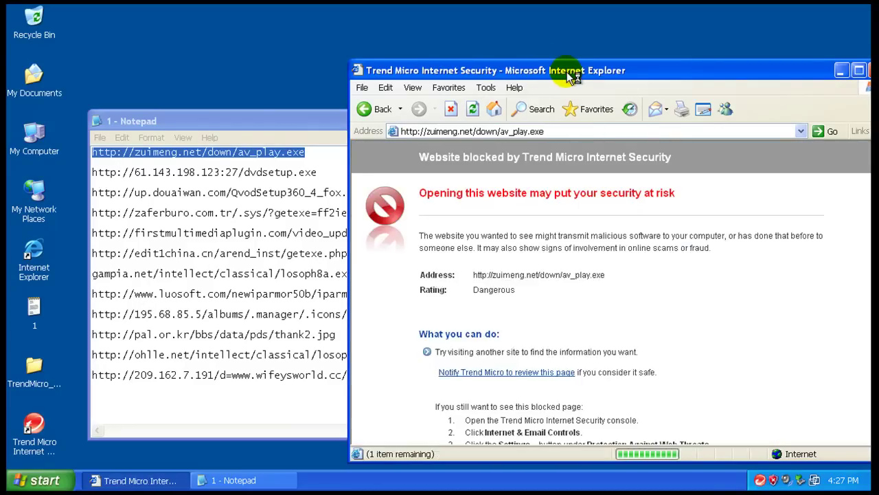
left_click_drag(562, 70, 529, 64)
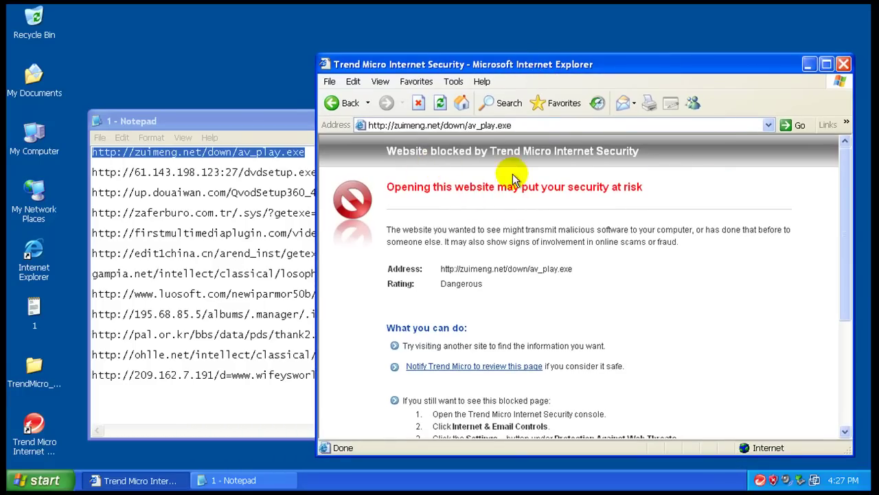
left_click_drag(457, 186, 486, 220)
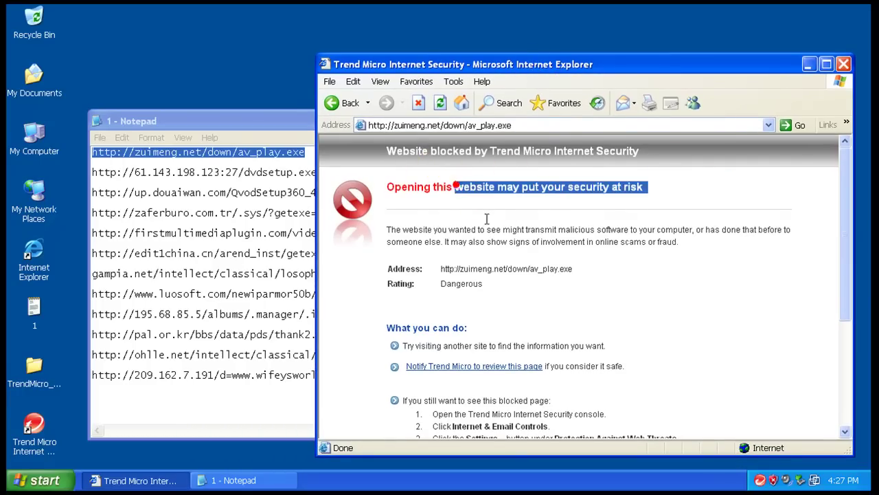
left_click(563, 317)
left_click(232, 173)
double_click(232, 174)
right_click(234, 173)
left_click(256, 215)
left_click(520, 81)
left_click(508, 125)
right_click(507, 125)
left_click(533, 173)
key("Return")
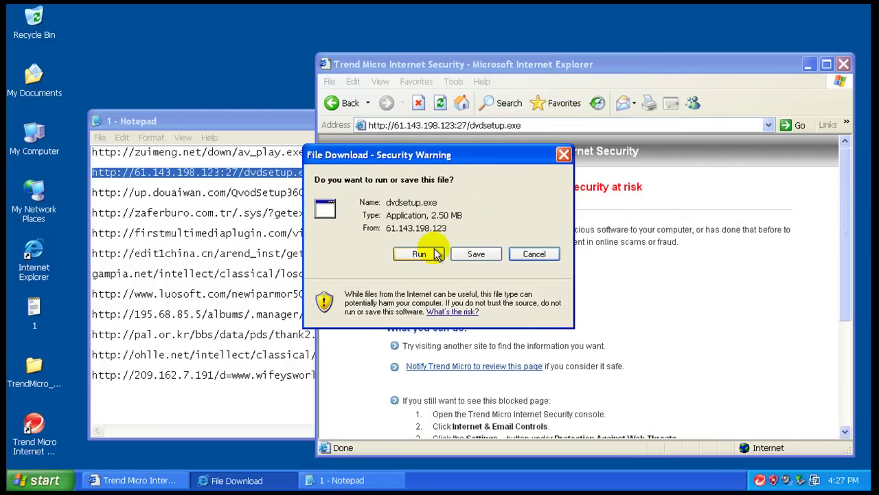
left_click(419, 254)
double_click(264, 195)
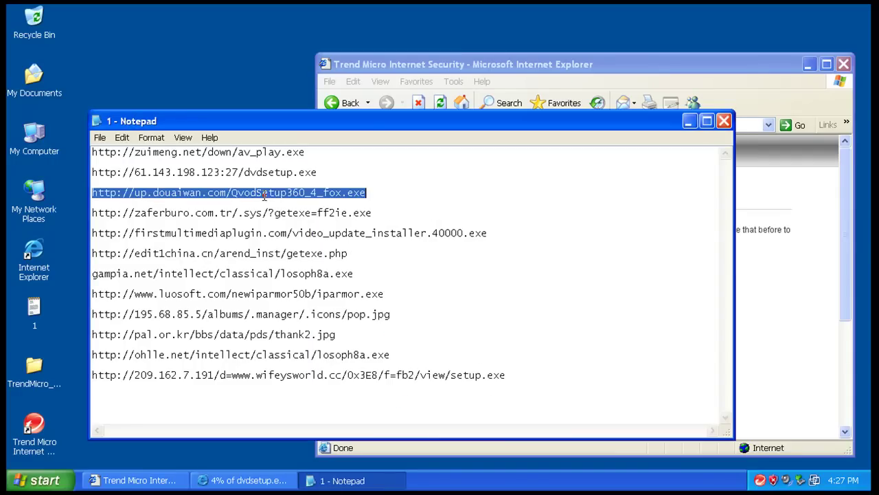
right_click(265, 195)
left_click(302, 234)
left_click(520, 64)
left_click(467, 125)
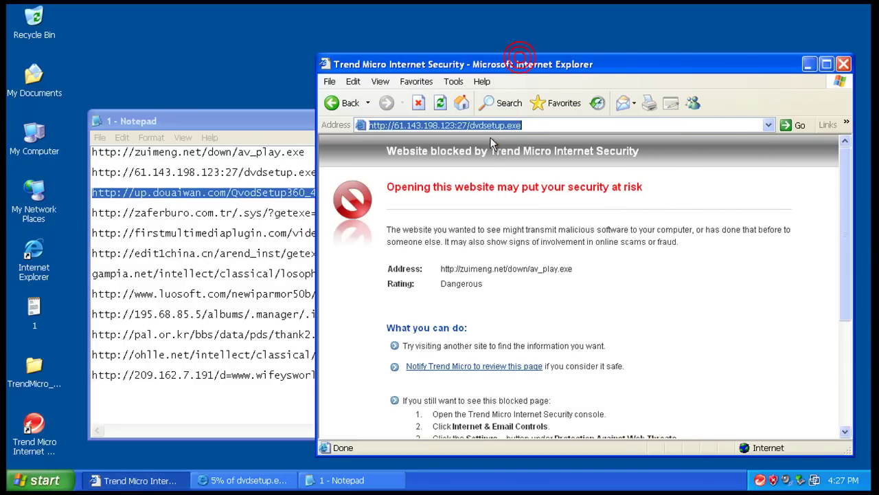
right_click(490, 125)
left_click(515, 179)
key("Return")
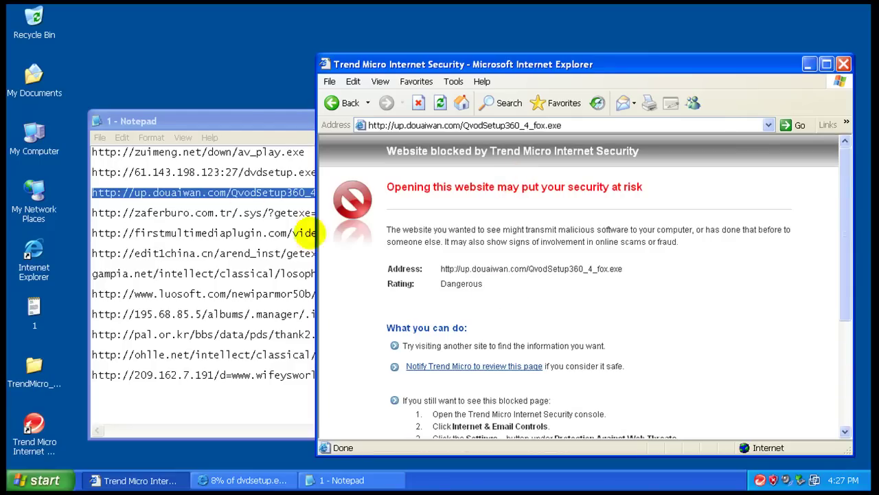
double_click(217, 213)
right_click(217, 212)
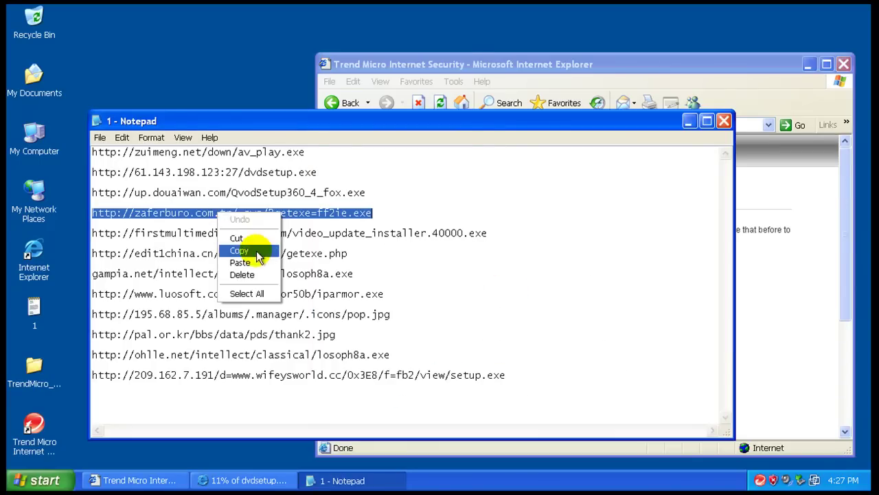
left_click(239, 250)
left_click(470, 64)
left_click(461, 125)
right_click(462, 125)
left_click(498, 175)
key("Return")
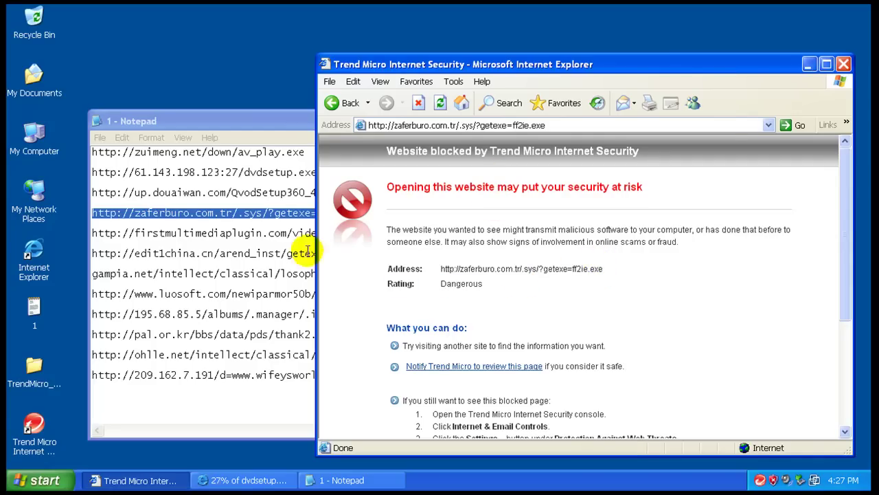
left_click(262, 233)
double_click(262, 232)
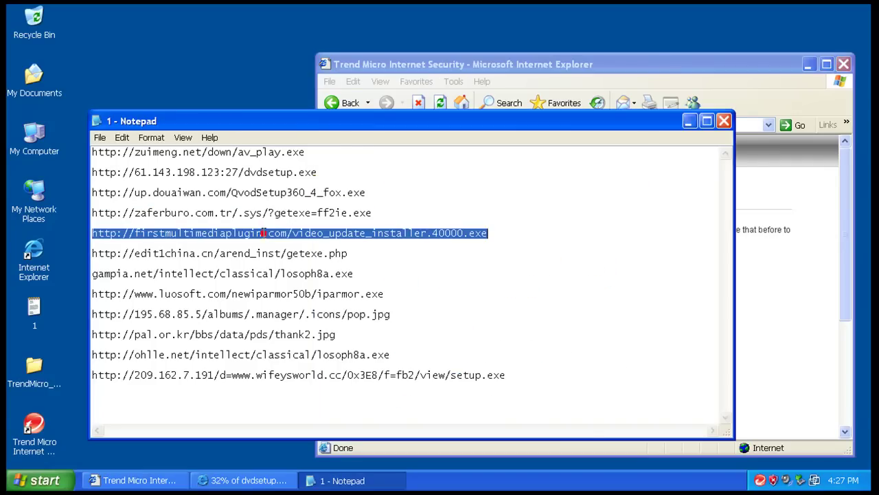
right_click(262, 233)
left_click(271, 273)
left_click(496, 67)
left_click(480, 125)
right_click(484, 125)
left_click(506, 171)
key("Return")
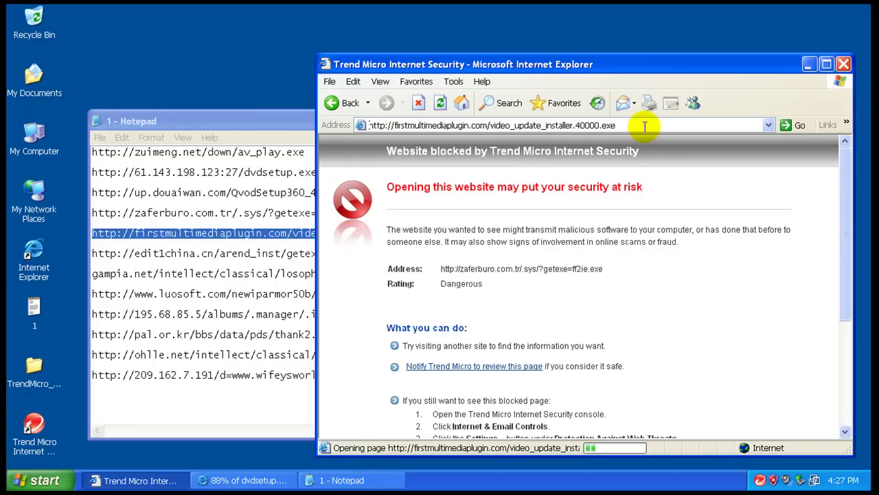
Allow the downloaded dvdsetup.exe from the unknown publisher to run.
left_click(229, 251)
left_click(251, 481)
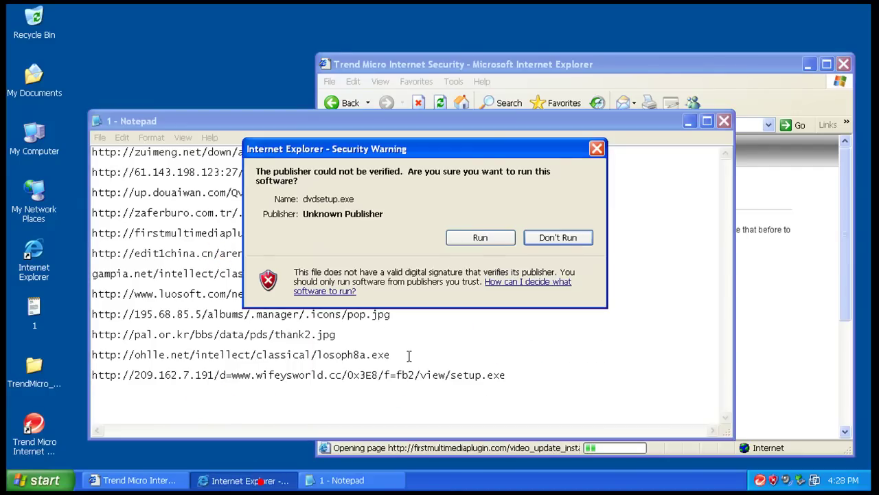
left_click(480, 238)
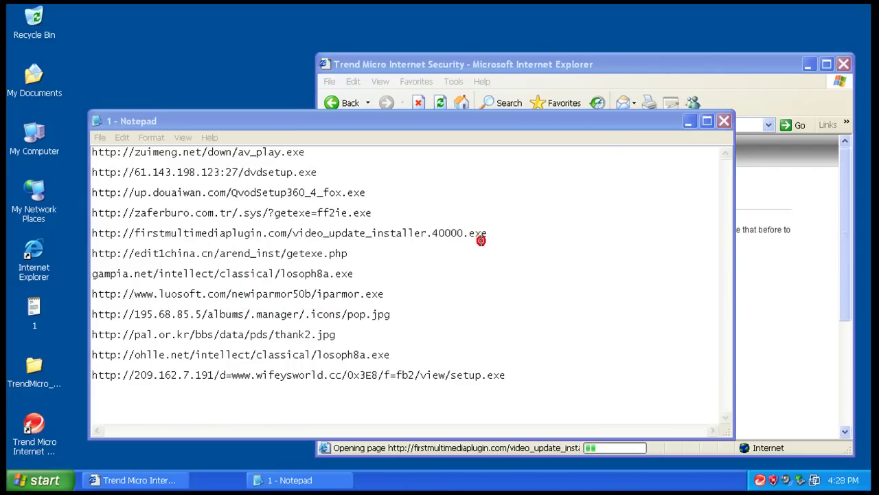
left_click(322, 254)
double_click(323, 254)
right_click(322, 251)
left_click(360, 294)
Go through the dvdsetup.exe setup wizard with its default options and finish it with the option to launch the program left on.
left_click(469, 95)
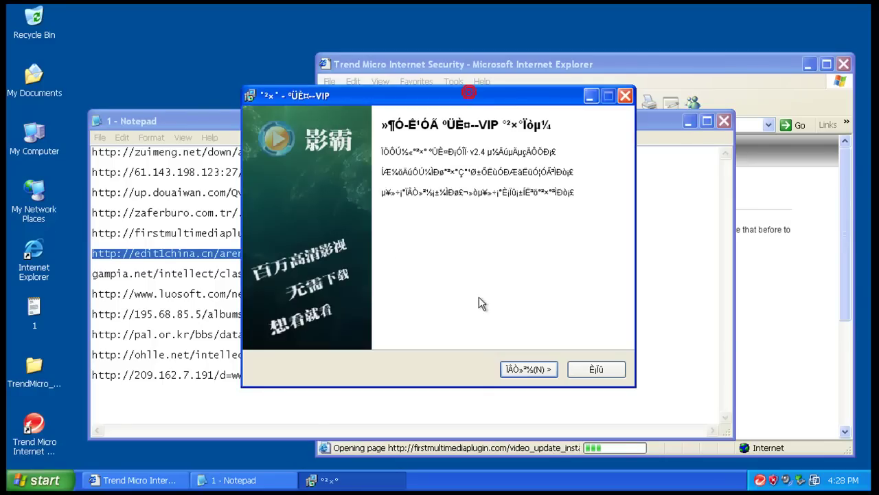
left_click(529, 371)
left_click(529, 370)
left_click(529, 369)
left_click(529, 370)
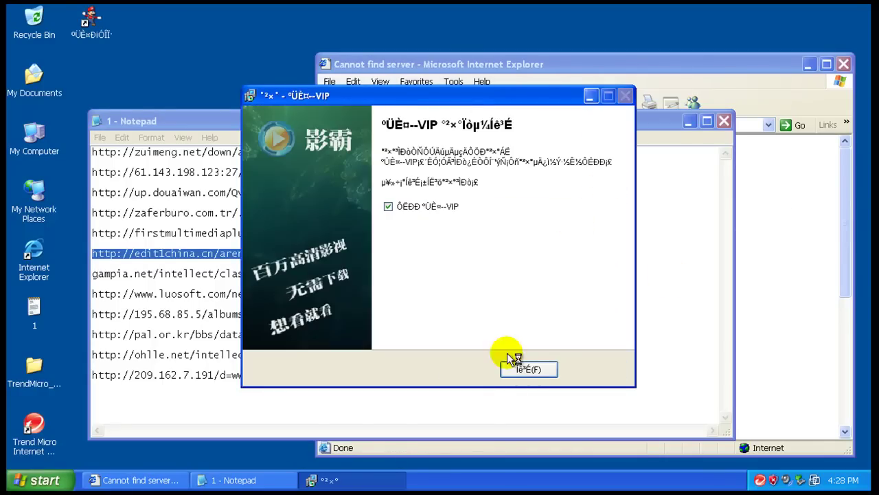
left_click(523, 370)
key("Return")
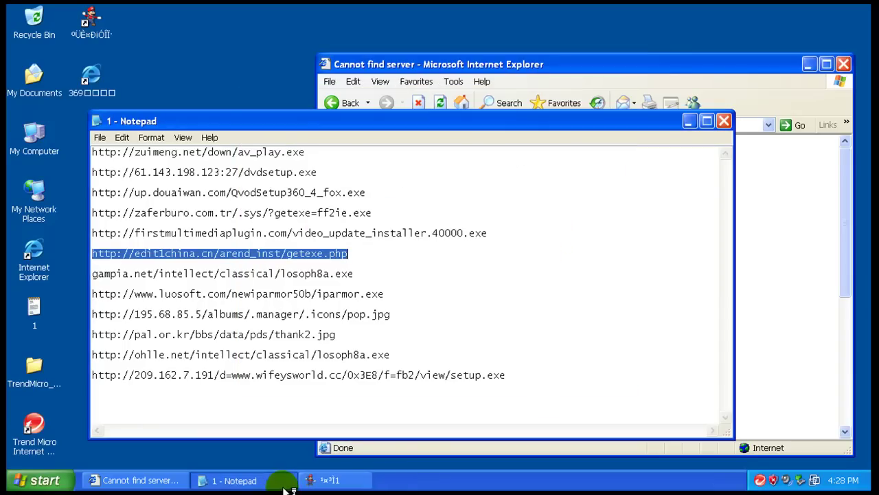
left_click(438, 288)
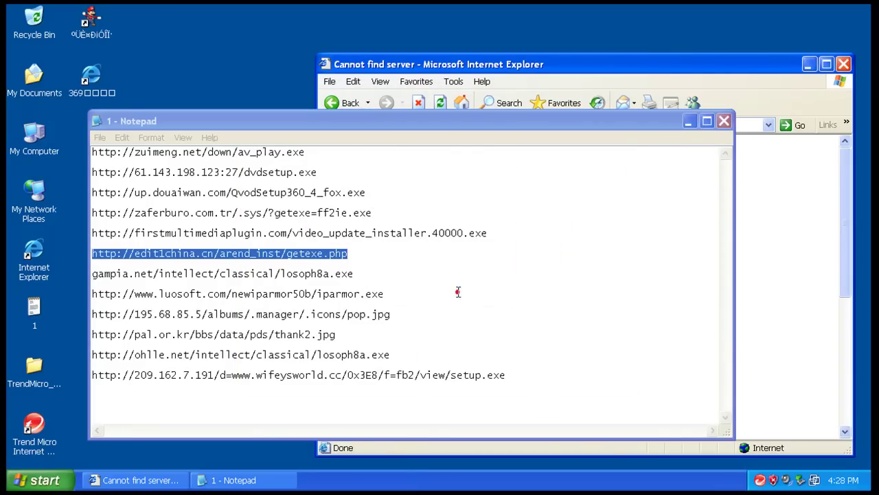
left_click(562, 92)
left_click(500, 125)
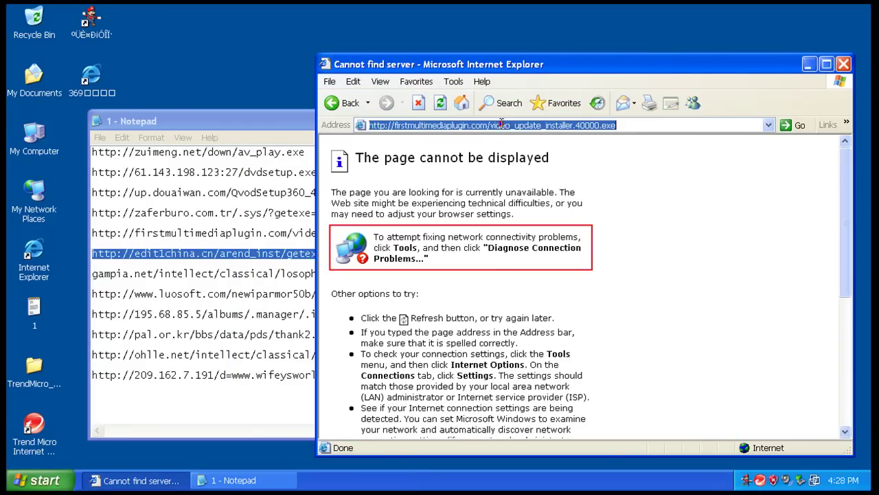
right_click(501, 126)
left_click(525, 175)
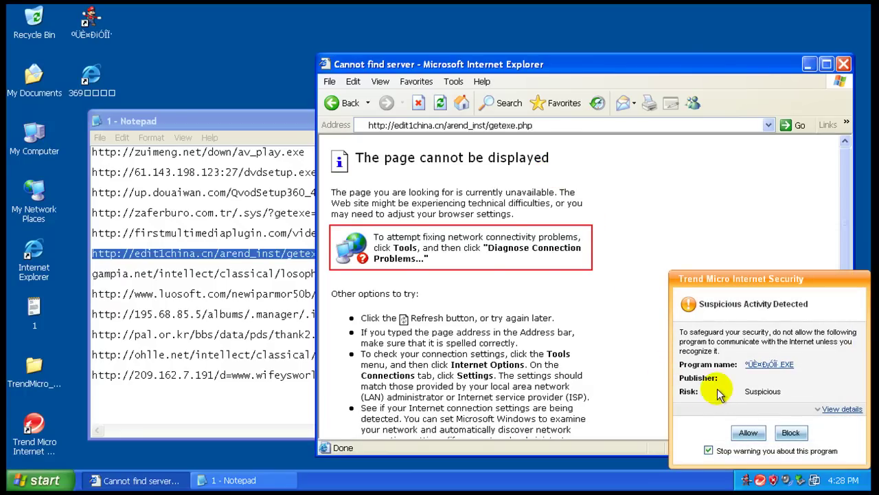
Expand the details of the Suspicious Activity Detected alerts for the newly installed program and block its Internet communication each time.
left_click(831, 409)
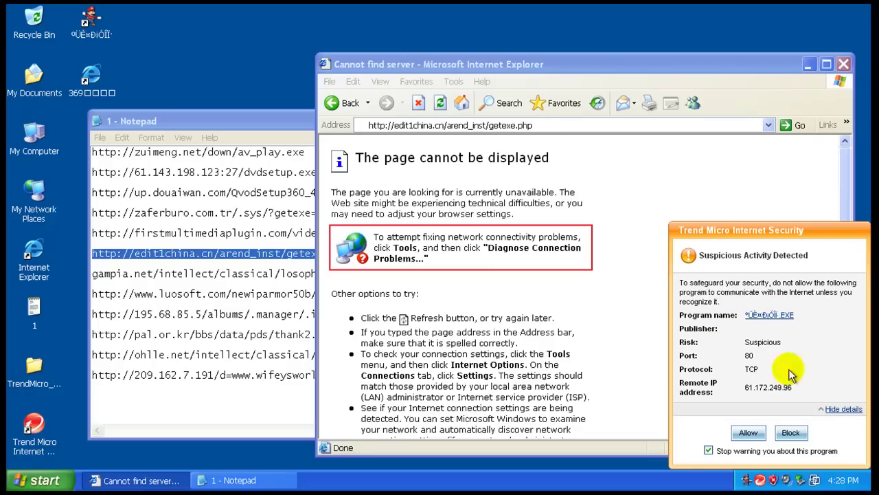
left_click(791, 433)
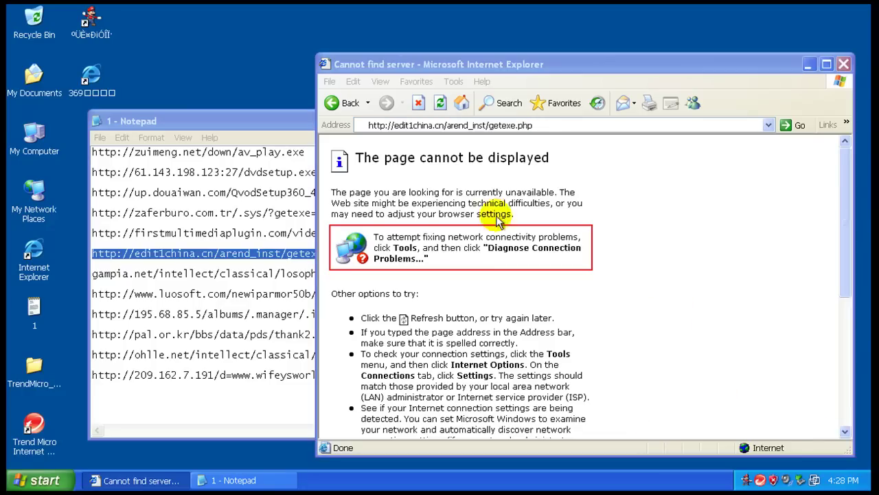
left_click(846, 408)
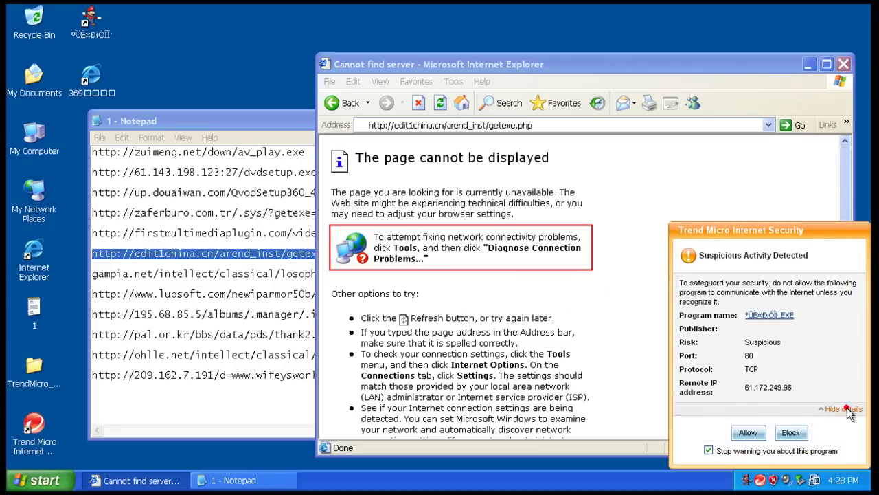
left_click(795, 437)
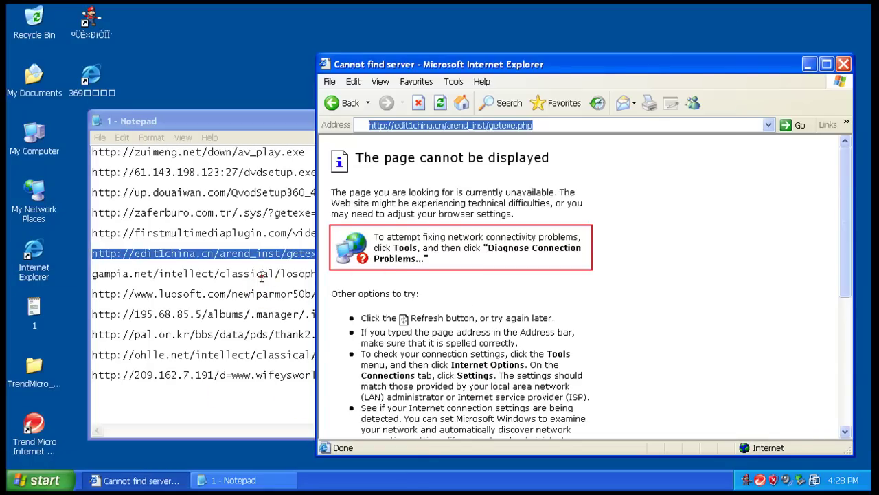
Copy gampia.net/intellect/classical/losoph8a.exe from the Notepad list.
left_click(261, 276)
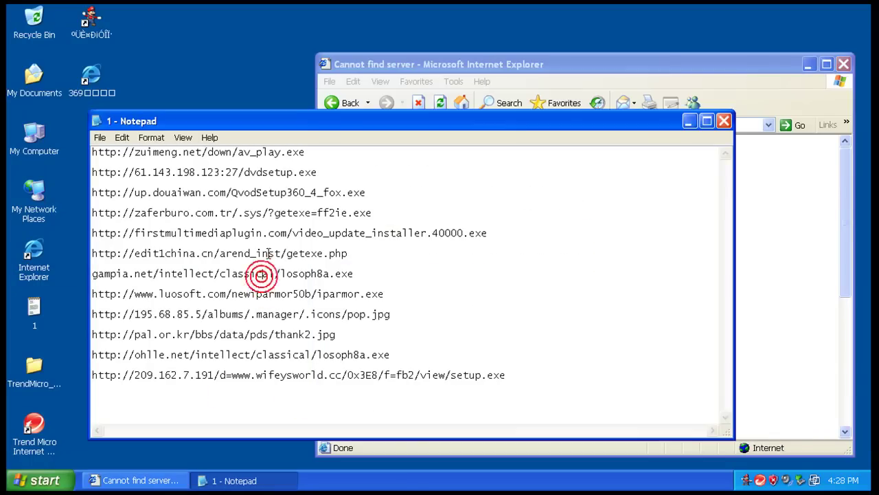
left_click(514, 65)
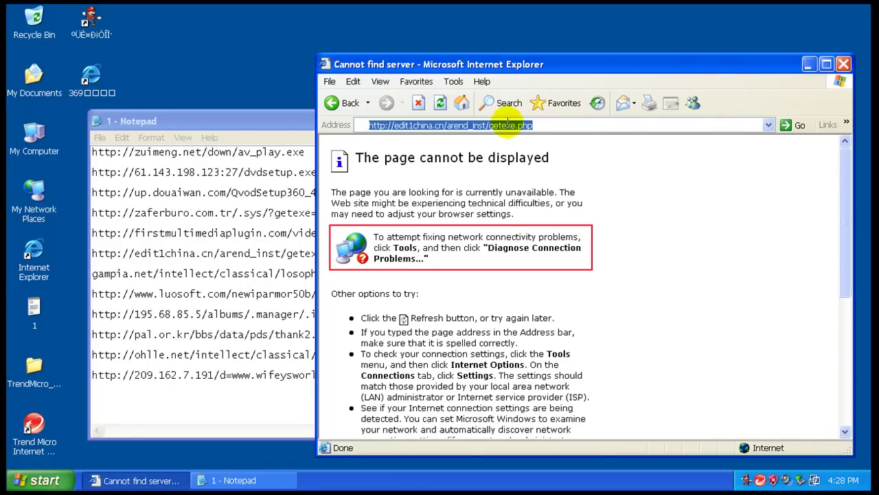
left_click(281, 297)
double_click(284, 273)
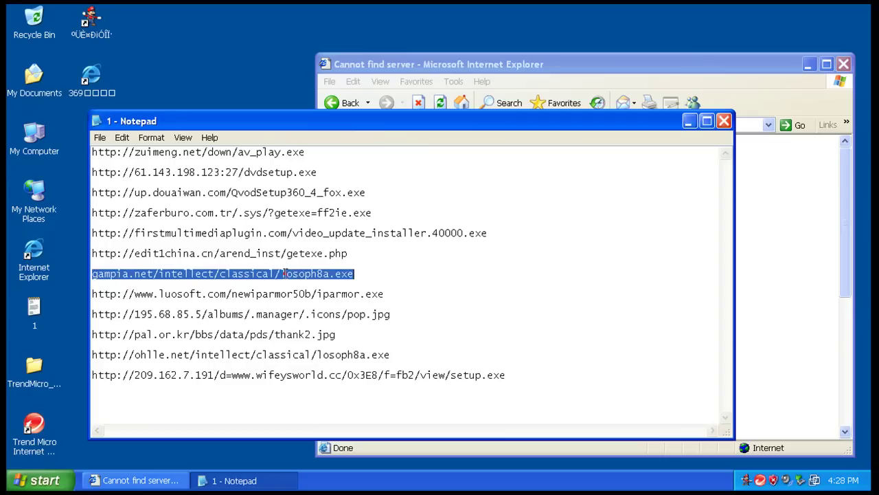
right_click(284, 274)
left_click(306, 315)
Open the copied gampia.net address in Internet Explorer and allow the downloaded losoph8a.exe to run.
left_click(555, 56)
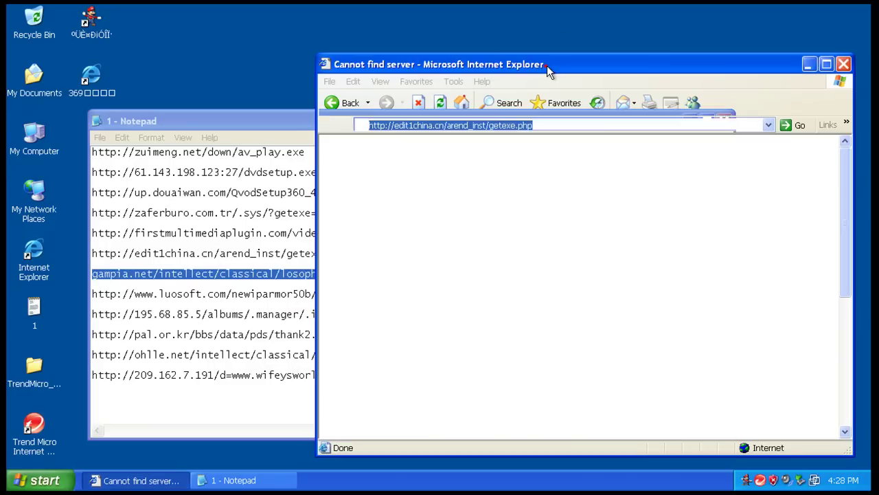
right_click(506, 125)
left_click(533, 177)
key("Return")
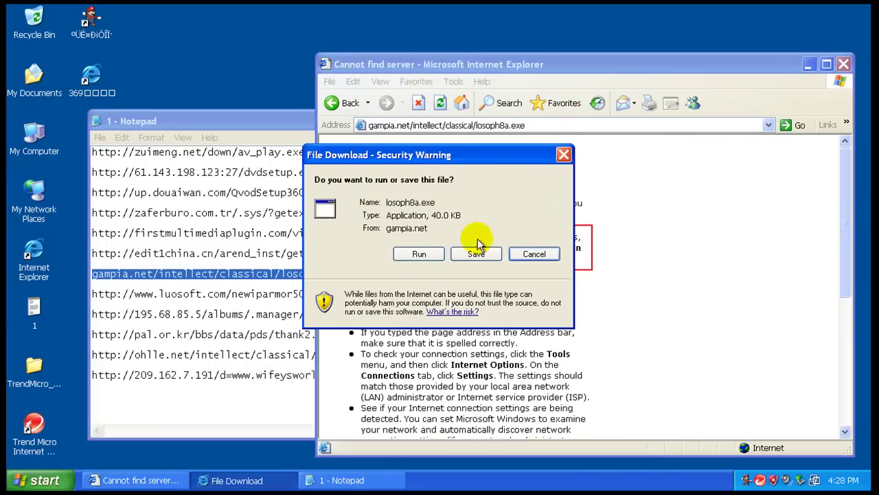
left_click(431, 255)
left_click(496, 249)
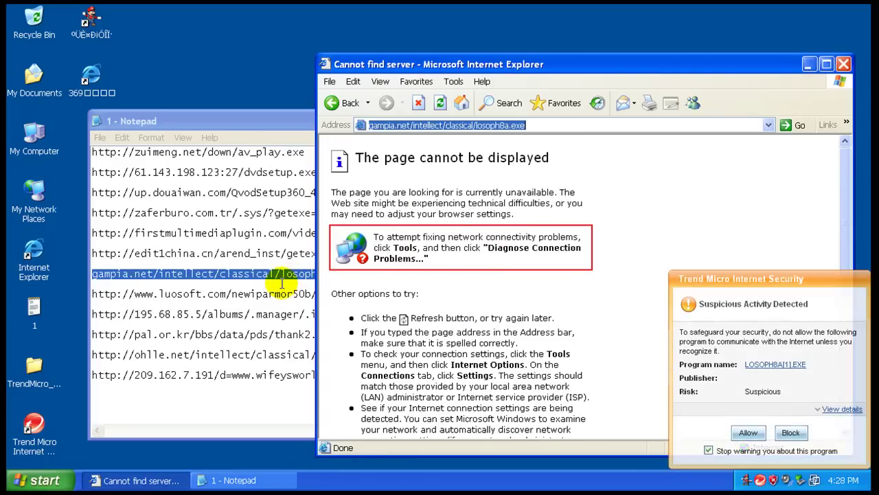
Expand the details of both Trend Micro alerts for LOSOPH8A[1].EXE and block its Internet communication each time.
left_click(843, 410)
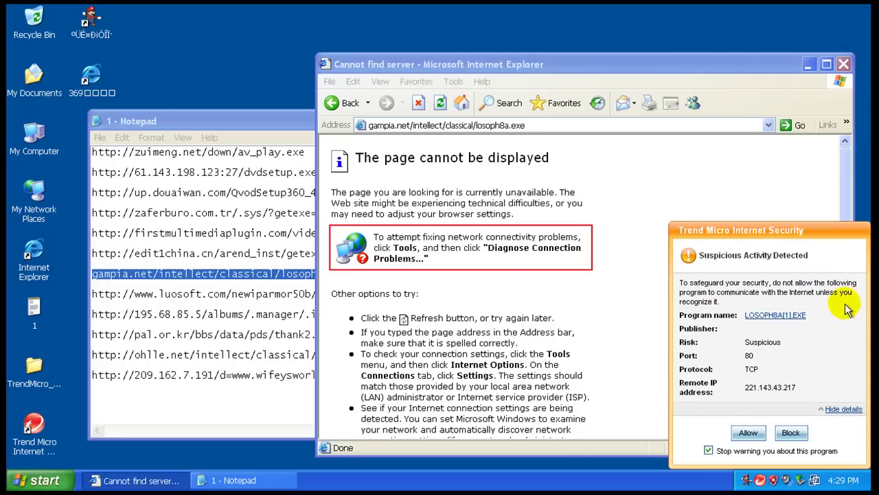
left_click(792, 434)
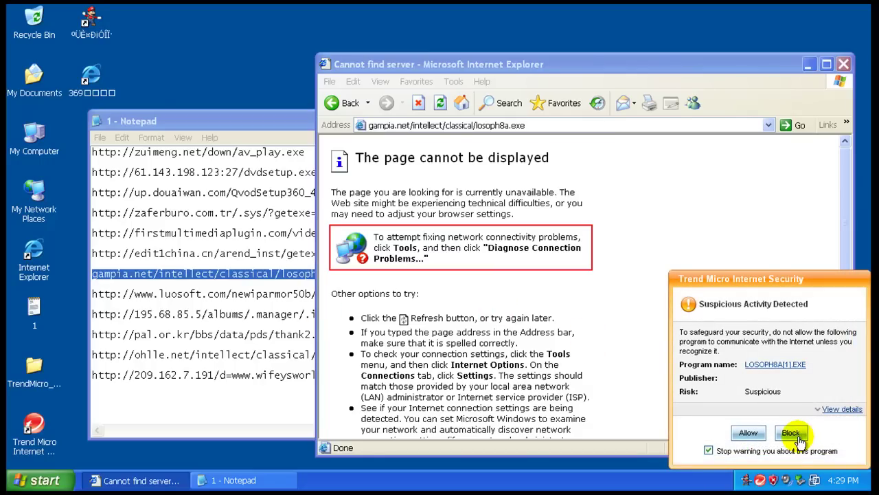
left_click(839, 409)
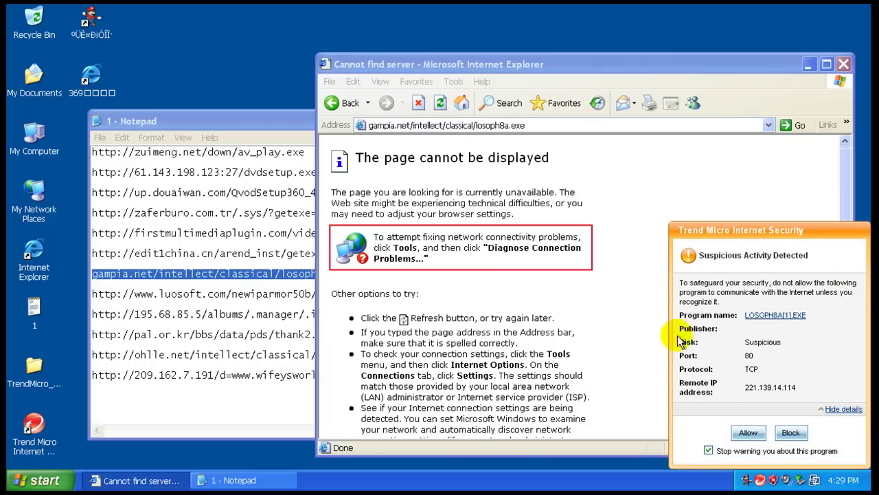
left_click(792, 432)
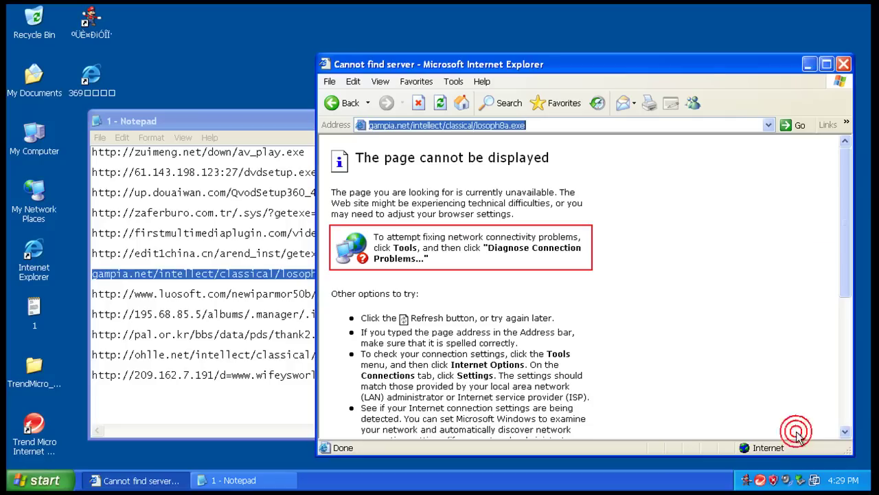
double_click(293, 293)
right_click(293, 294)
left_click(320, 331)
left_click(466, 66)
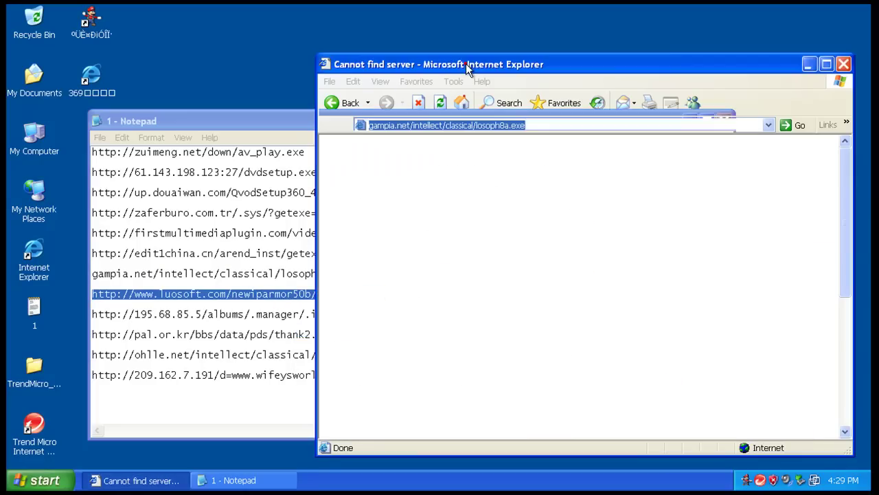
right_click(445, 125)
left_click(481, 172)
key("Return")
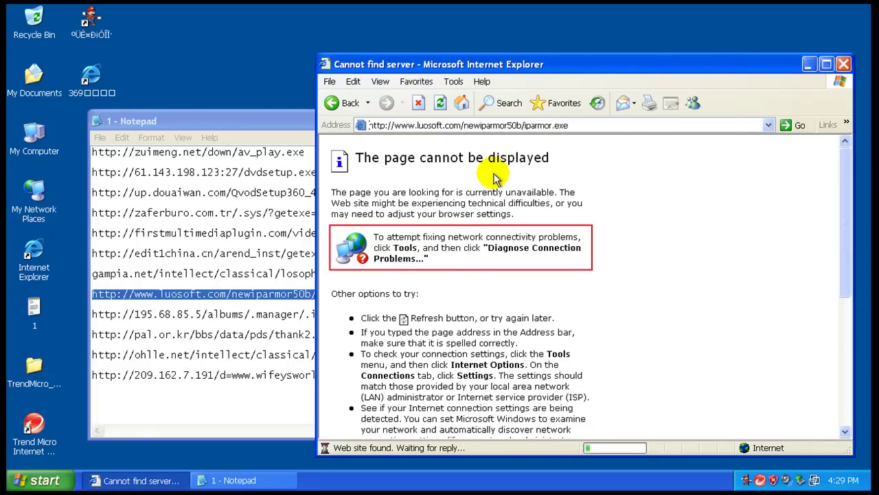
left_click_drag(608, 299, 388, 268)
double_click(251, 314)
right_click(252, 316)
left_click(277, 352)
left_click(622, 58)
left_click(577, 125)
right_click(577, 125)
left_click(601, 175)
key("Return")
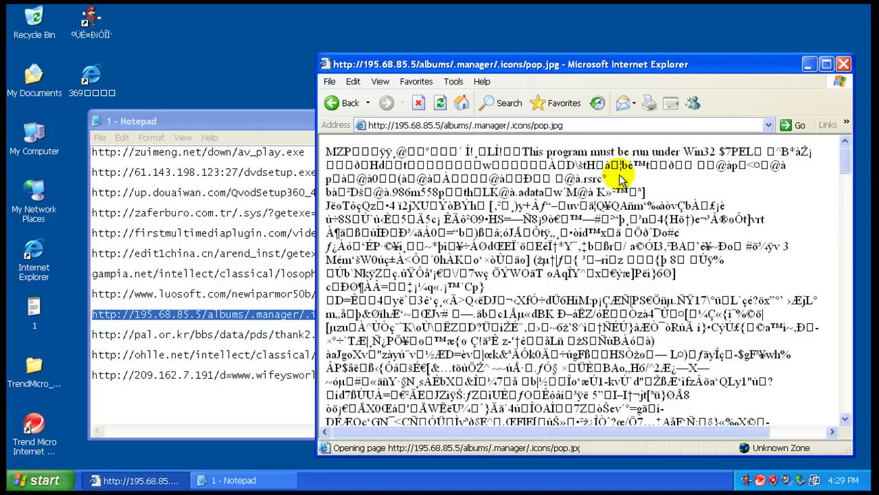
left_click(251, 335)
triple_click(251, 335)
right_click(254, 340)
left_click(304, 372)
left_click(575, 68)
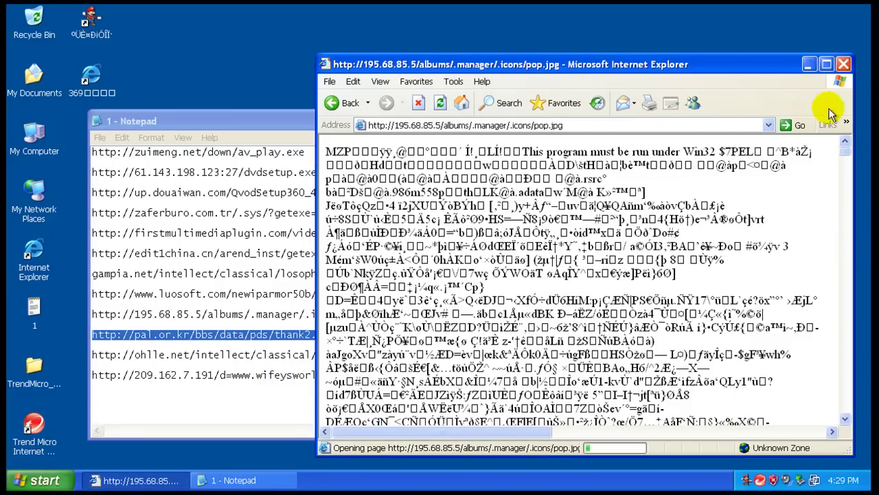
Look through the loaded pop.jpg page, and open the copied thank2.jpg address in its place.
left_click_drag(846, 152, 847, 422)
left_click(847, 409)
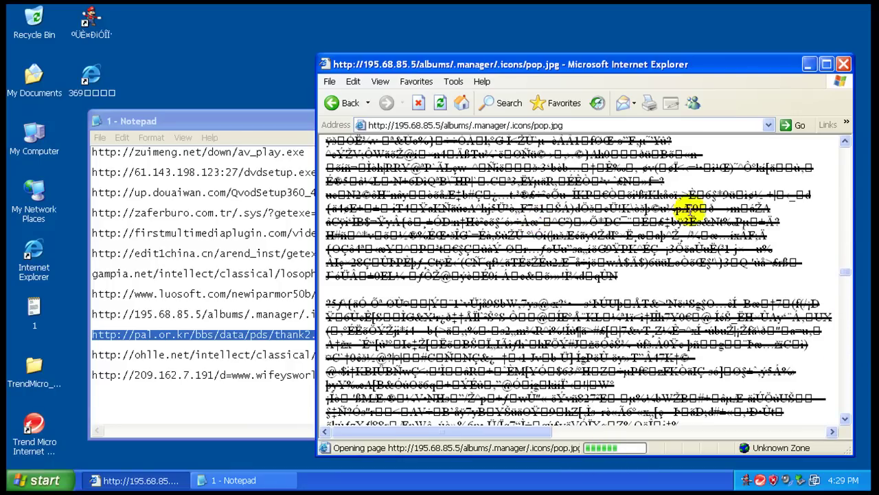
left_click_drag(849, 264, 841, 412)
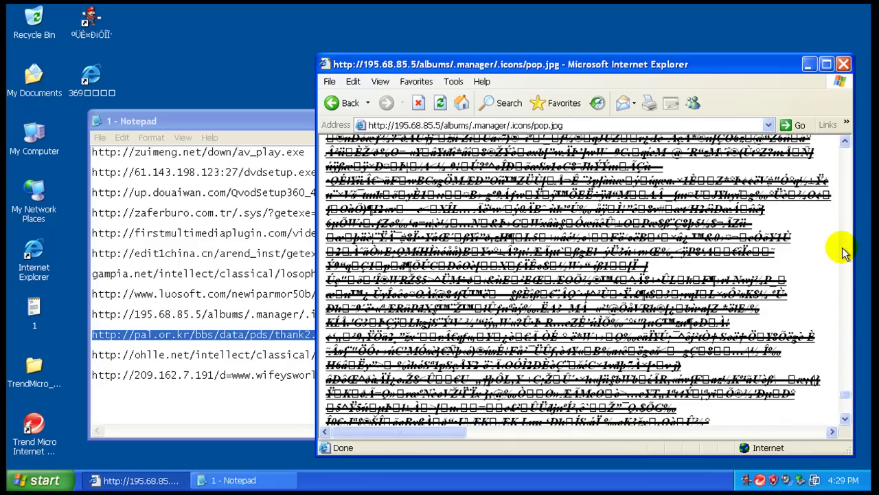
left_click(552, 125)
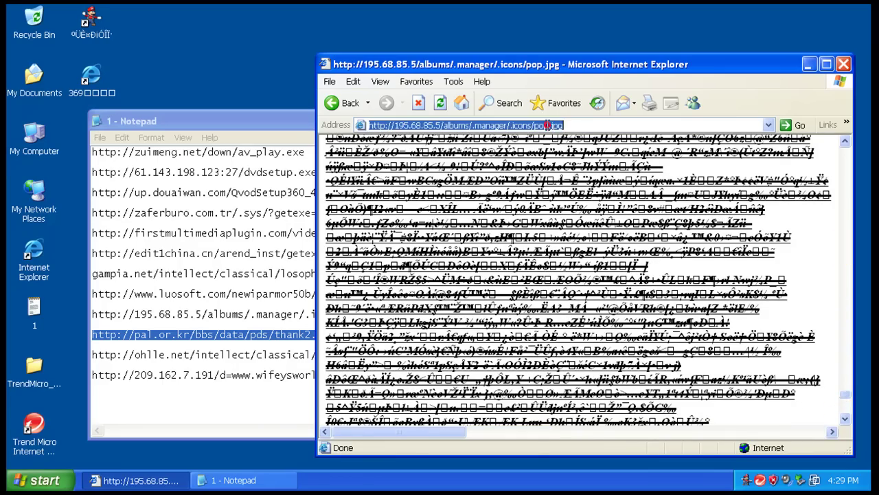
right_click(556, 126)
left_click(594, 179)
key("Return")
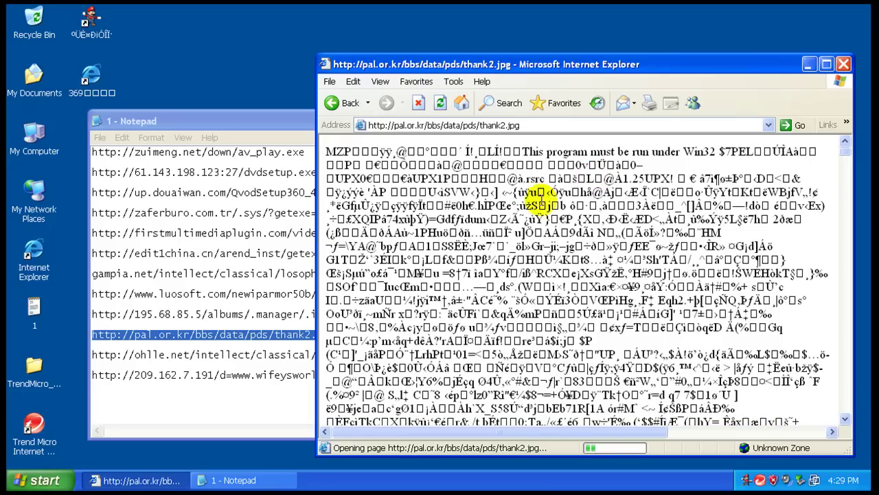
double_click(278, 356)
right_click(275, 357)
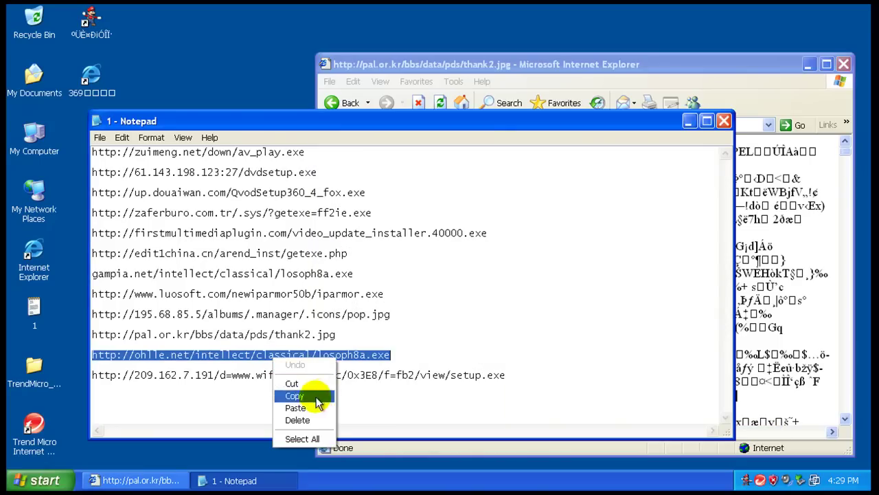
left_click(316, 397)
left_click(517, 65)
left_click(492, 125)
right_click(489, 122)
left_click(526, 172)
key("Return")
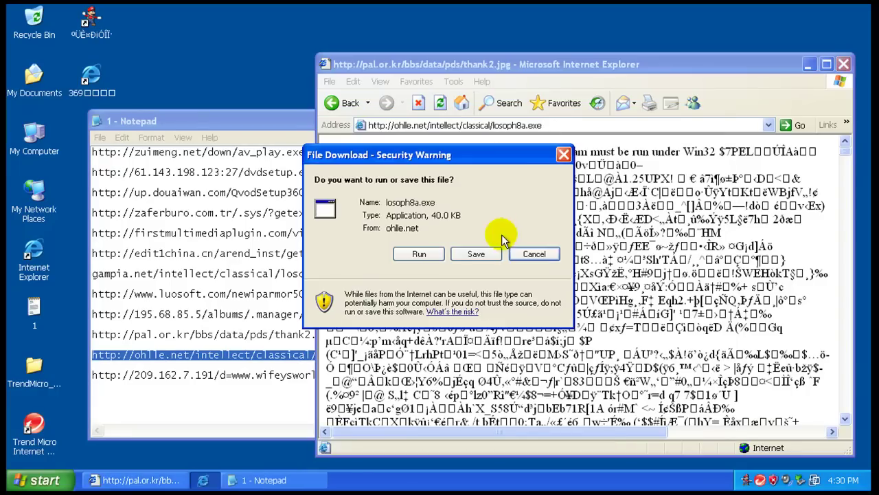
Run the losoph8a.exe download from ohlle.net, and block its Internet communication in the Trend Micro alerts after expanding the first alert's details.
left_click(419, 252)
left_click(496, 249)
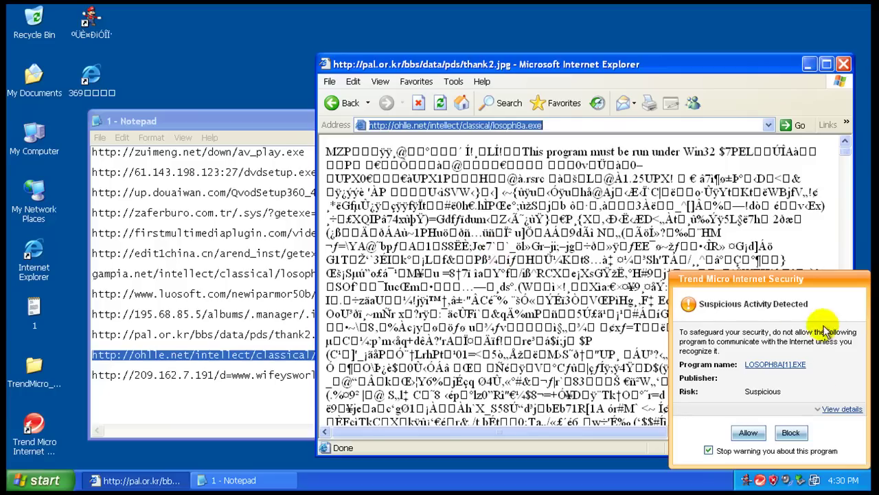
left_click(849, 411)
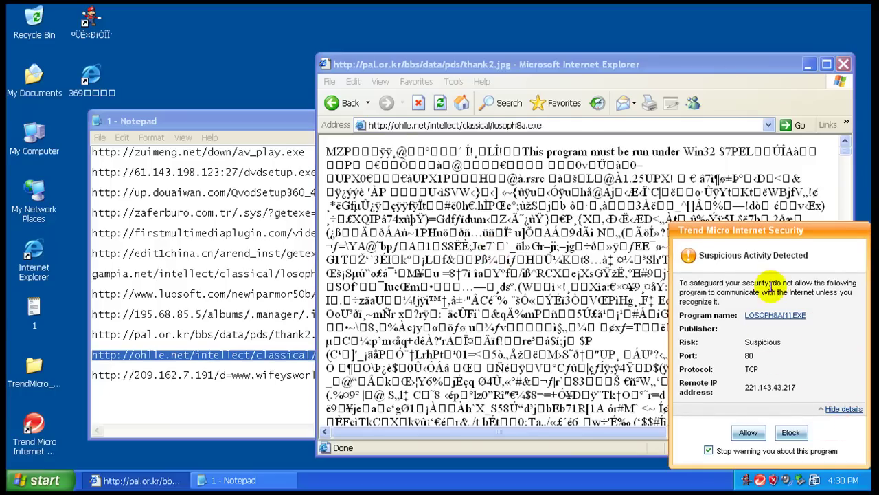
left_click(791, 432)
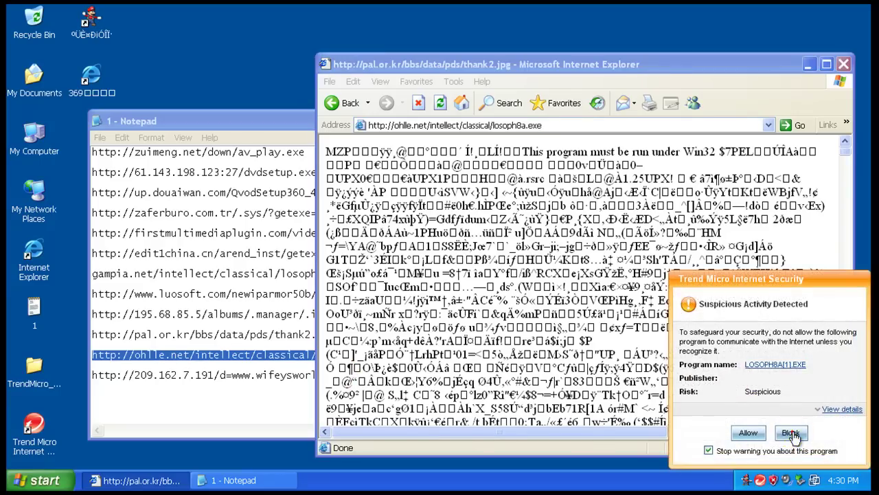
left_click(792, 431)
double_click(220, 374)
right_click(223, 374)
left_click(261, 411)
left_click(526, 64)
left_click(496, 124)
right_click(497, 124)
left_click(522, 174)
key("Return")
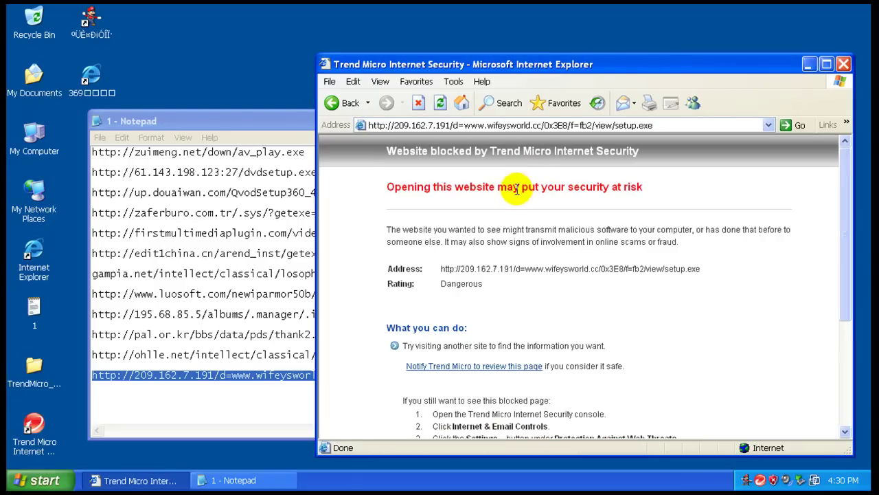
Close the Notepad link list and the Internet Explorer window.
left_click(288, 122)
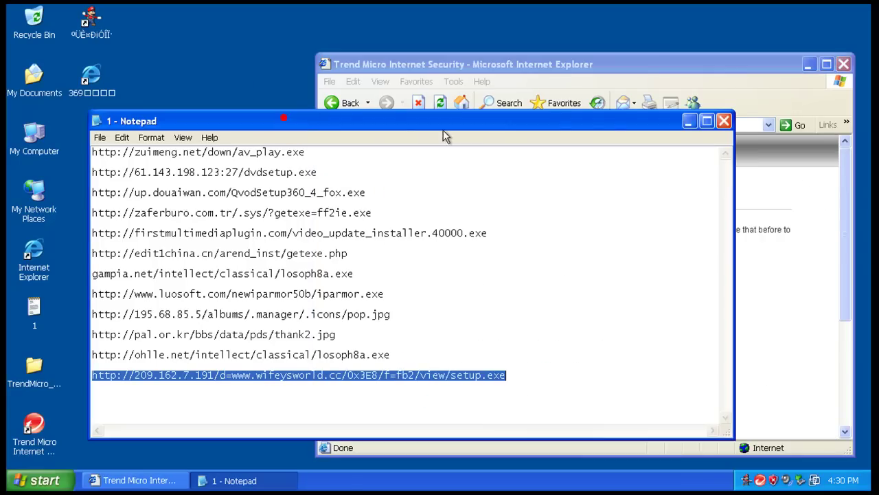
left_click(725, 118)
left_click(843, 63)
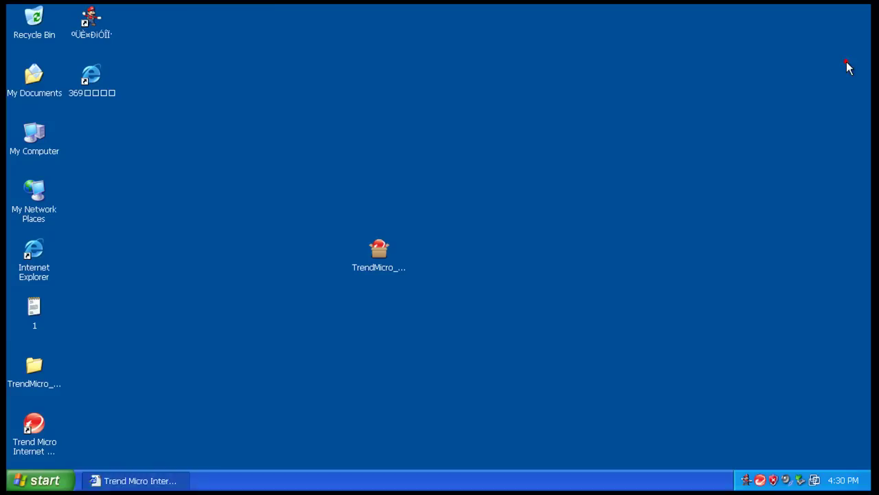
Open the Trend Micro Internet Security console, run a full system scan, and close the console.
double_click(759, 479)
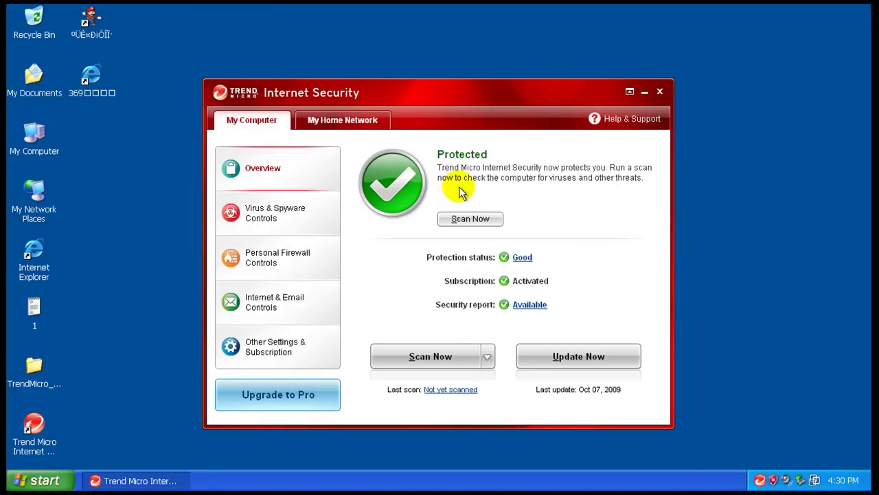
left_click(487, 356)
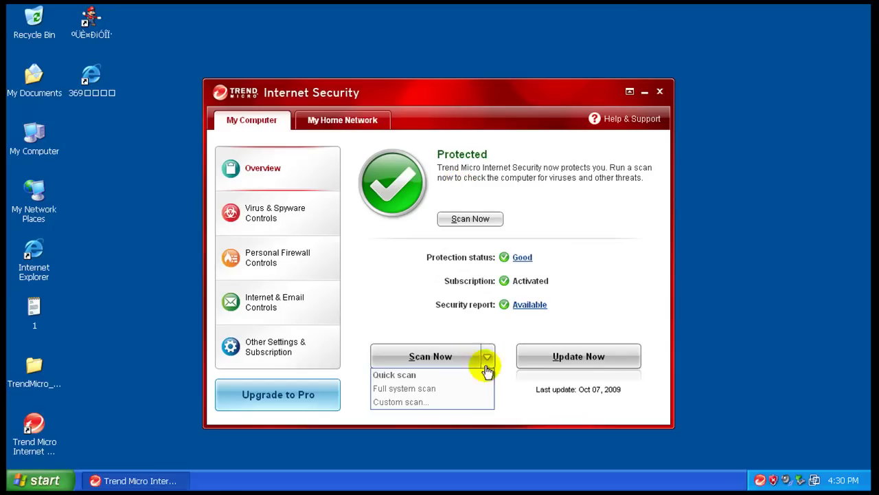
left_click(412, 389)
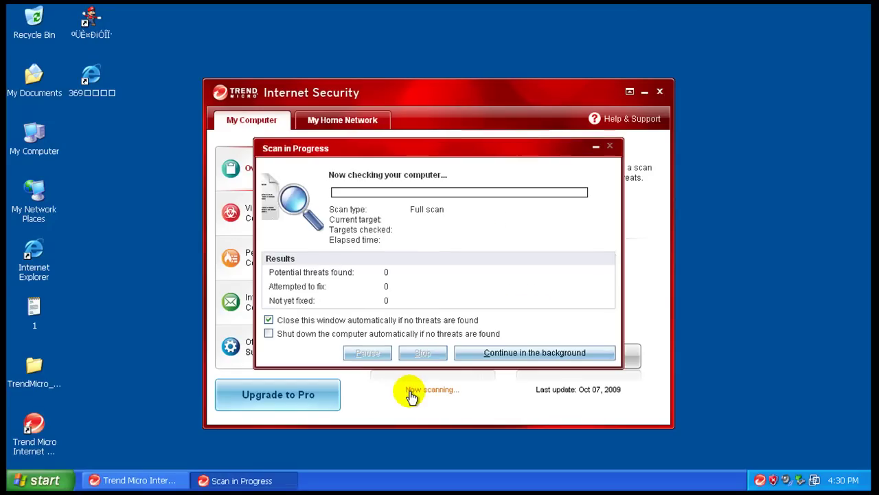
left_click(658, 91)
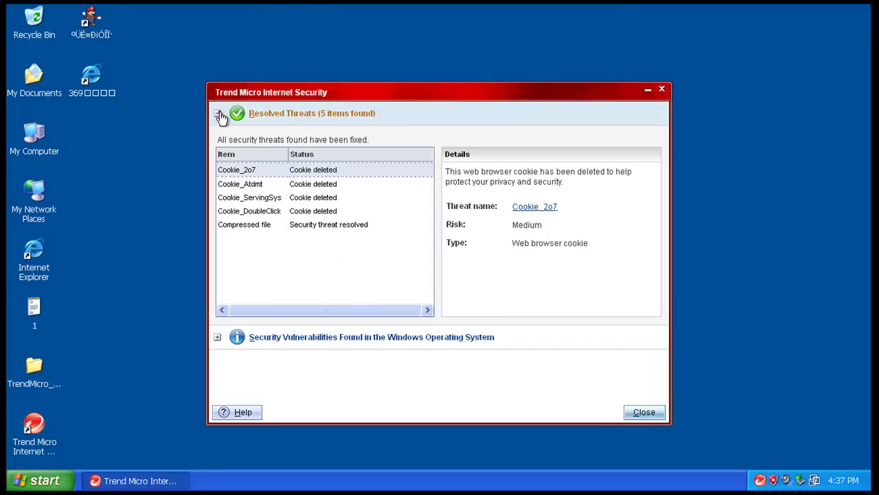
Review the scan's resolved threats and the list of Windows security vulnerabilities, and close the results window.
left_click(217, 114)
left_click(217, 138)
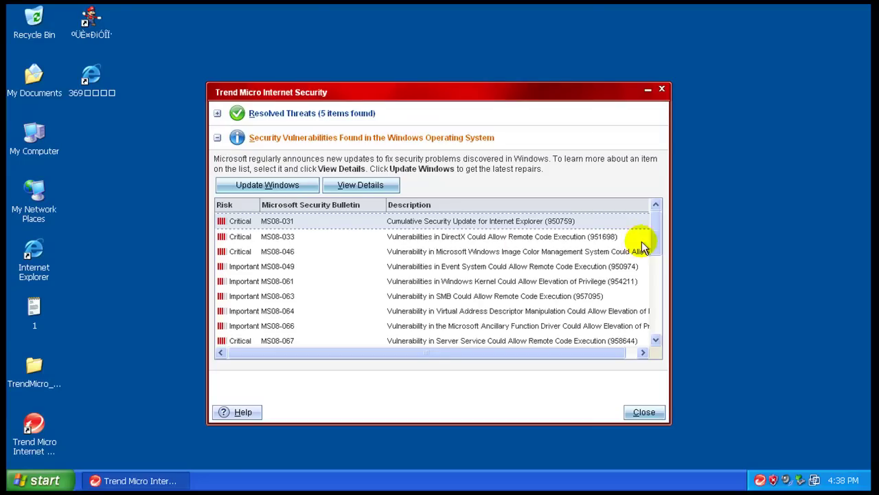
left_click_drag(654, 229, 657, 333)
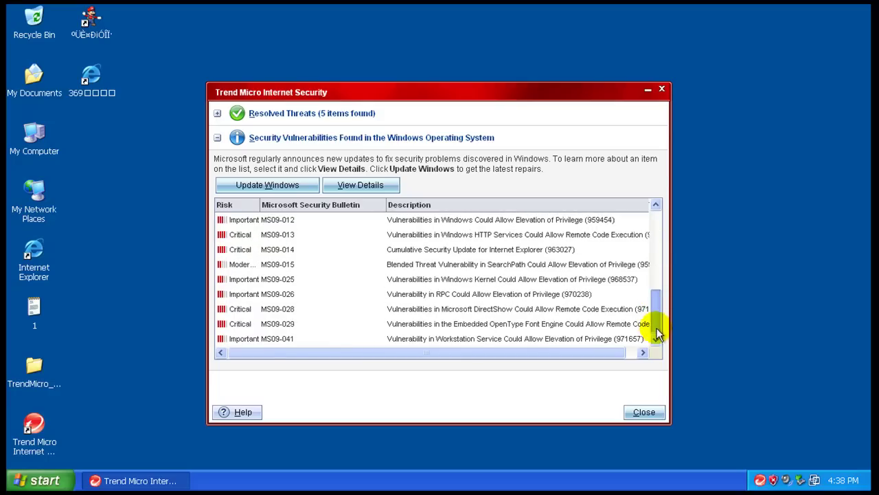
left_click(661, 91)
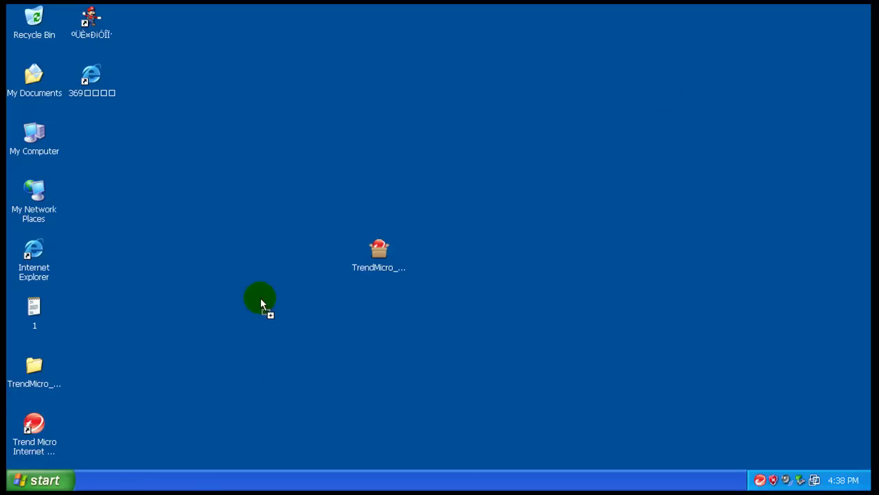
Put mbam-setup on the desktop and install Malwarebytes' Anti-Malware with a desktop icon, keeping the update and launch options.
left_click_drag(261, 305, 261, 304)
left_click(472, 283)
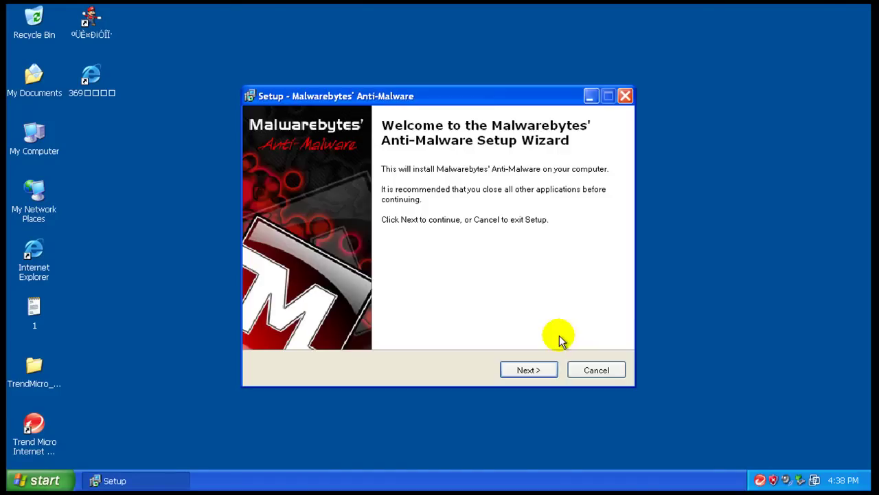
left_click(546, 370)
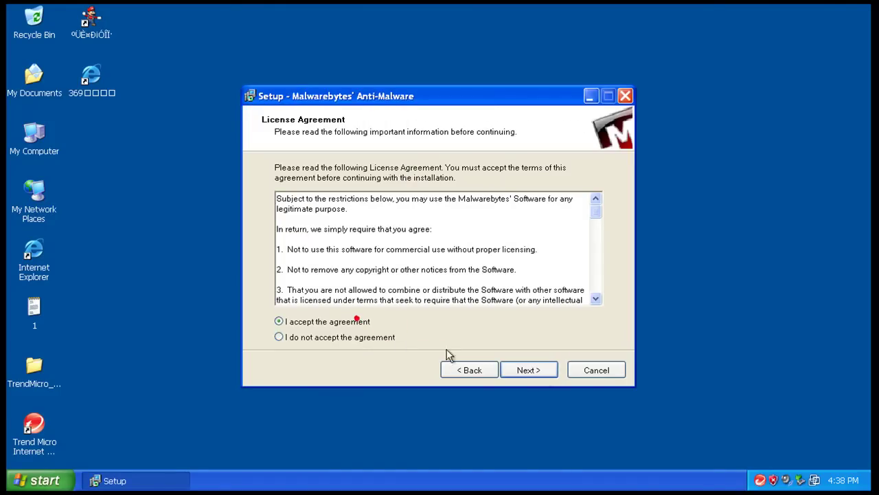
left_click(527, 371)
left_click(526, 371)
left_click(526, 371)
left_click(525, 371)
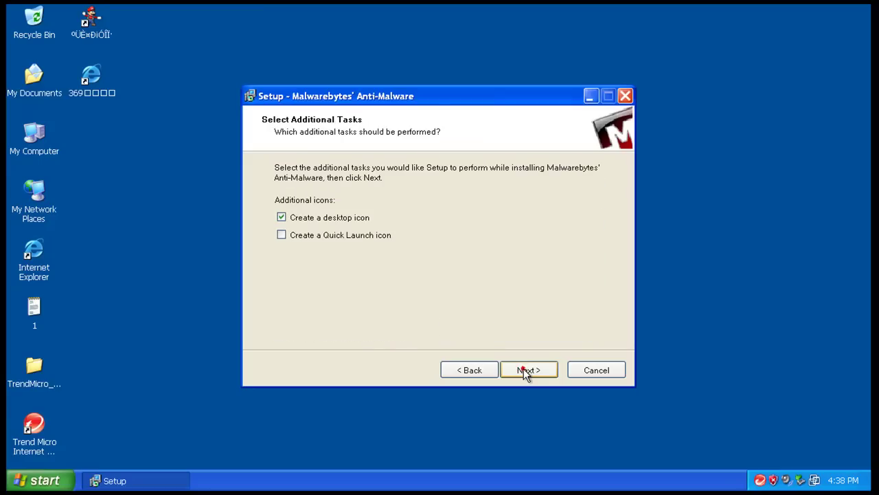
left_click(523, 371)
left_click(523, 370)
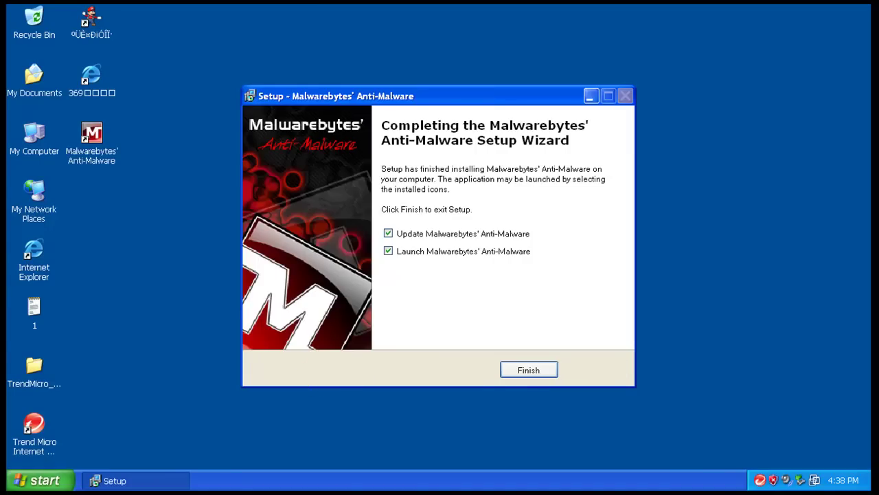
left_click(527, 370)
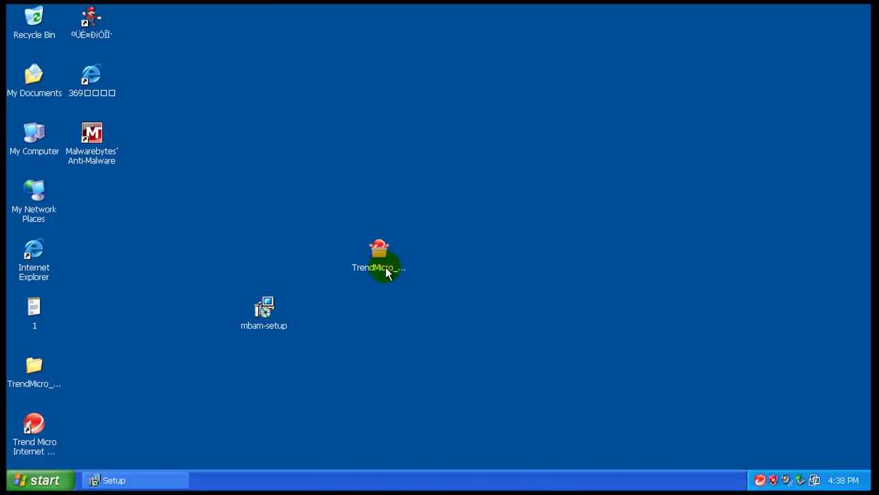
Run a quick scan with Malwarebytes' Anti-Malware and acknowledge its completion.
left_click(439, 282)
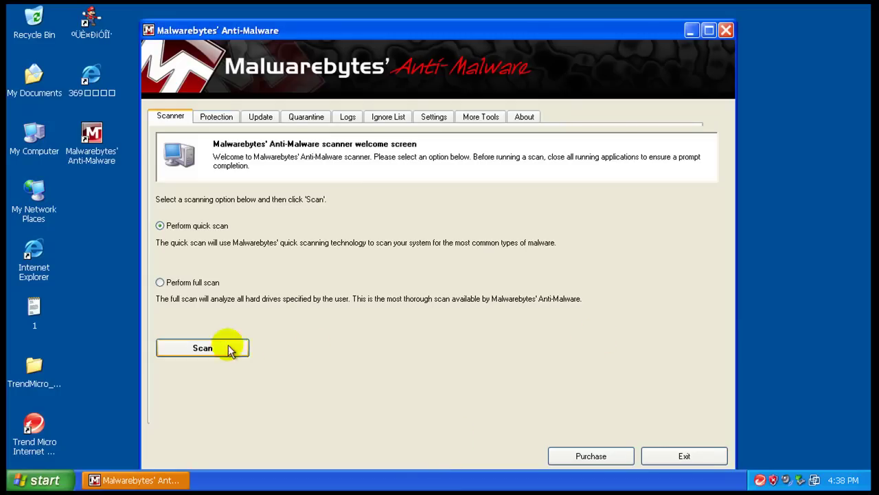
left_click(215, 349)
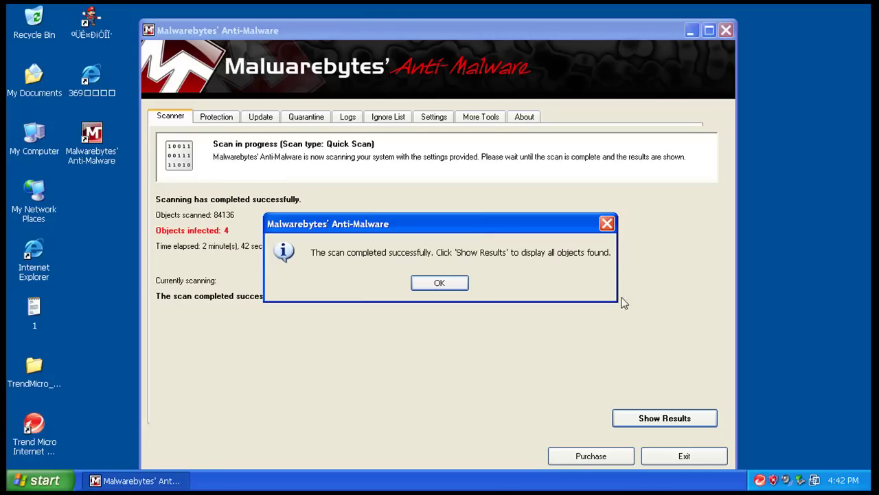
left_click(460, 282)
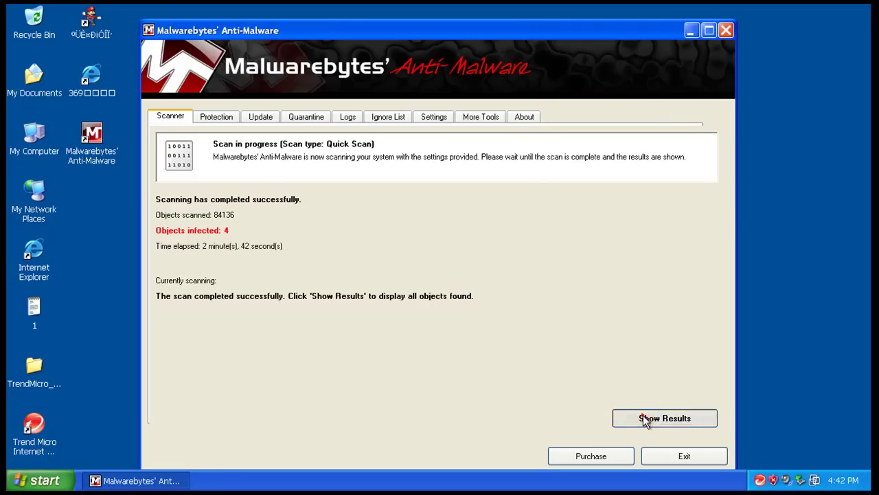
Examine the detected items with the Items column widened, and exit Malwarebytes' Anti-Malware without removing anything.
left_click(626, 412)
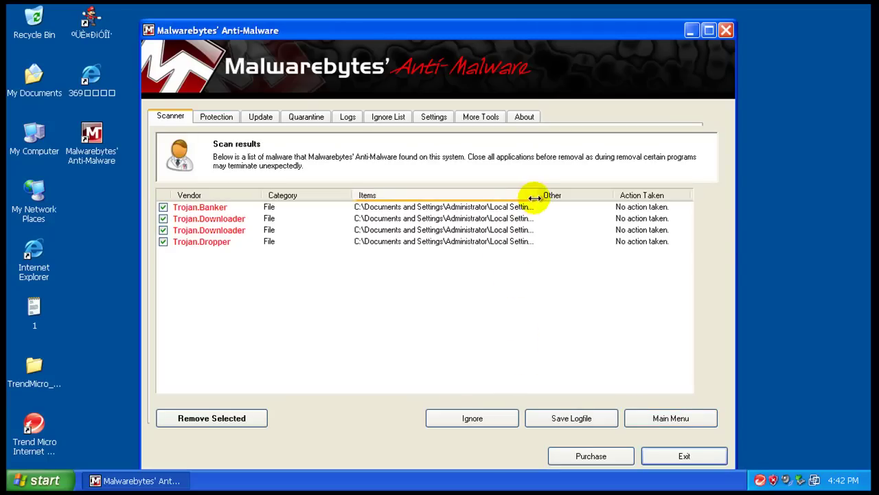
left_click_drag(540, 195, 596, 195)
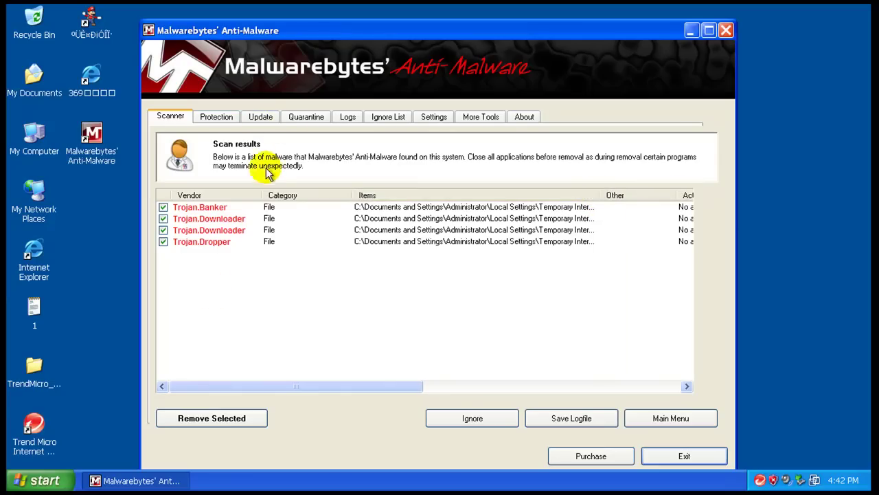
left_click(680, 453)
left_click(410, 281)
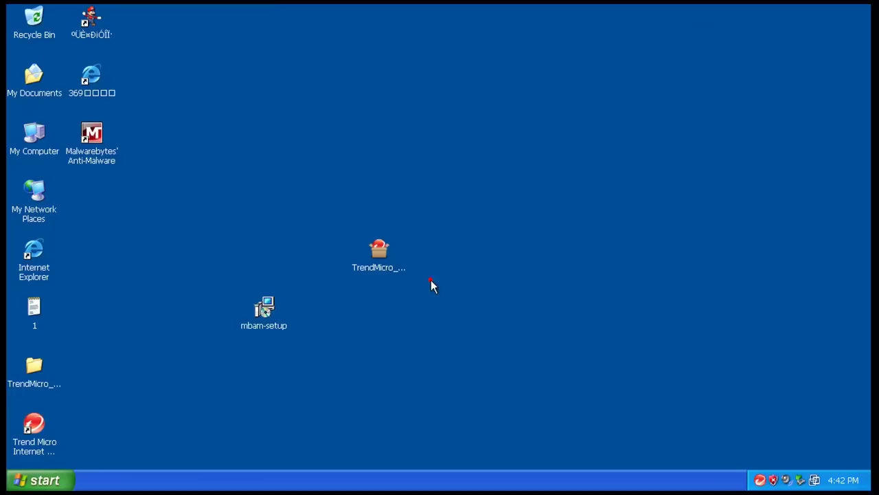
Try to open the Mario-icon shortcut on the desktop and look through its available actions.
left_click(103, 25)
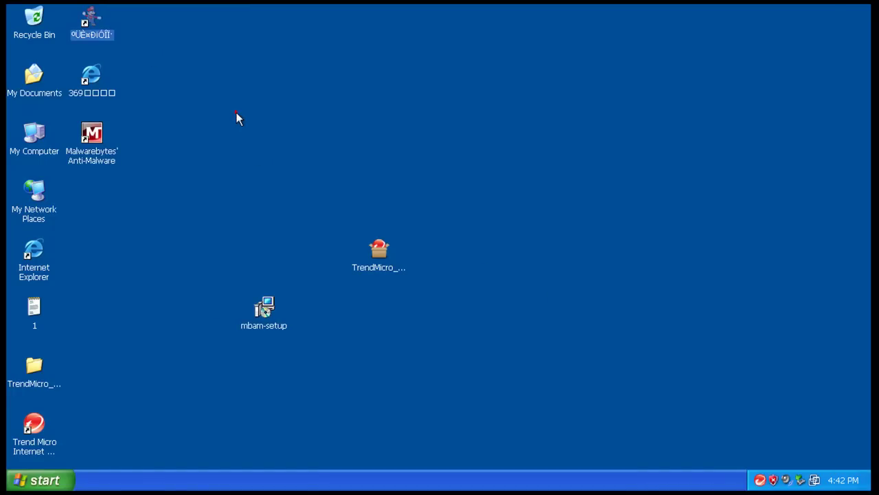
left_click(237, 116)
left_click(197, 117)
double_click(89, 20)
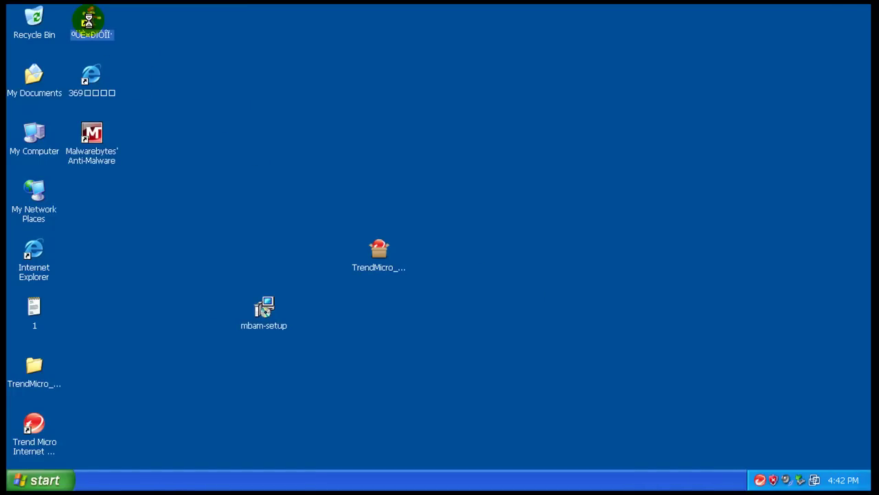
right_click(88, 21)
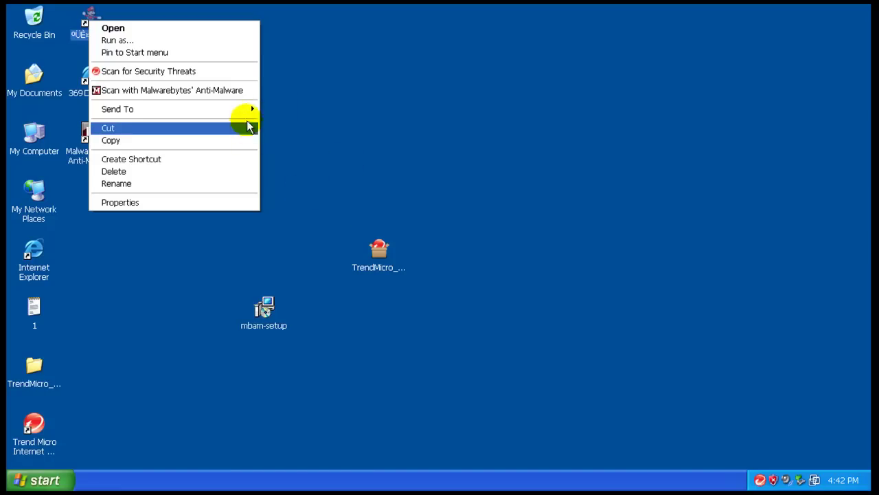
mouse_move(247, 110)
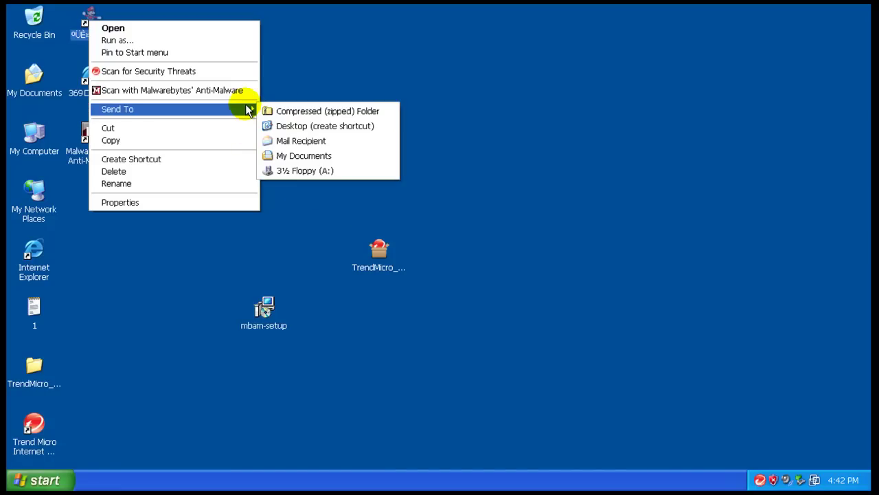
left_click(305, 70)
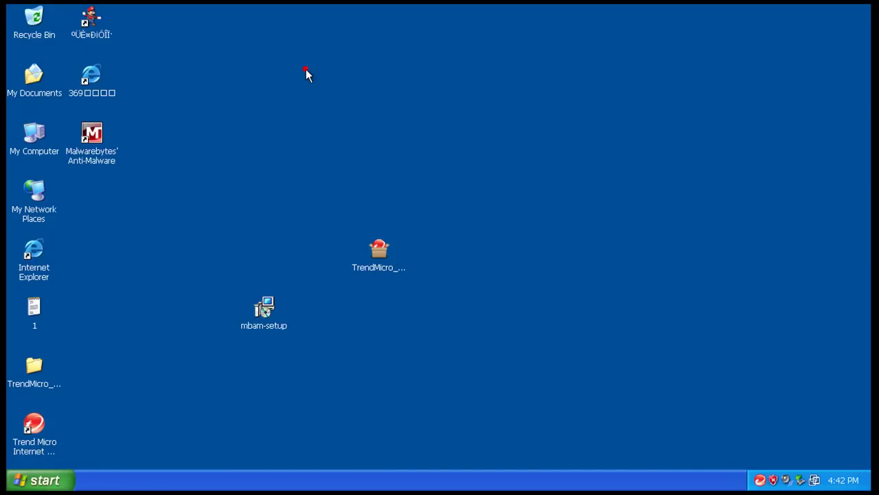
Delete the 369 Internet Explorer shortcut from the desktop.
left_click(90, 75)
right_click(93, 73)
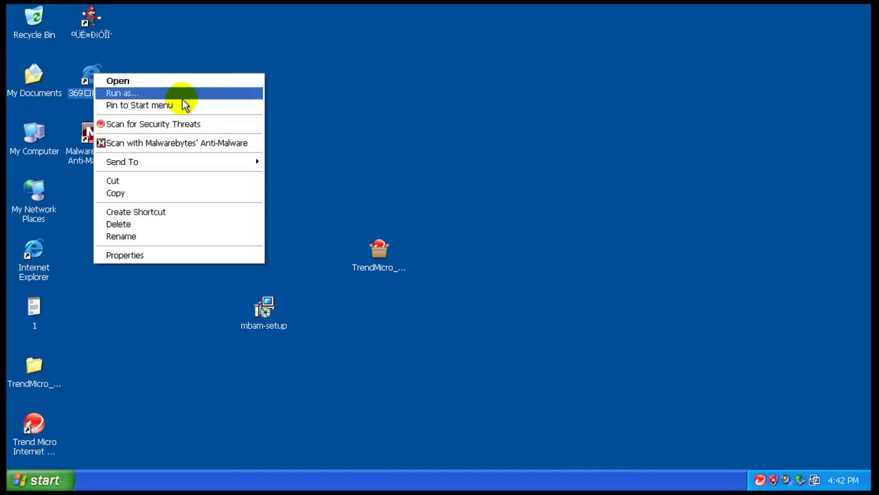
left_click(229, 224)
left_click(496, 258)
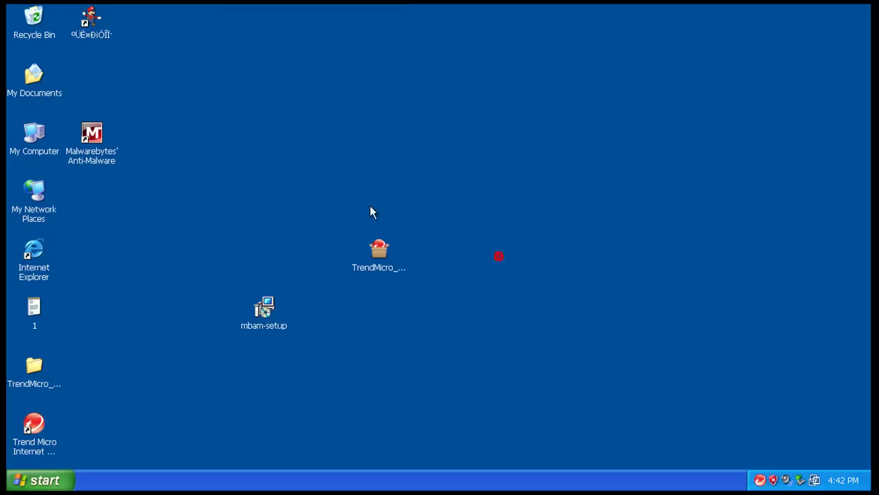
Arrange the Malwarebytes' Anti-Malware shortcut, mbam-setup and the TrendMicro installer beneath the Mario-icon shortcut in the second icon column.
left_click_drag(92, 134, 92, 77)
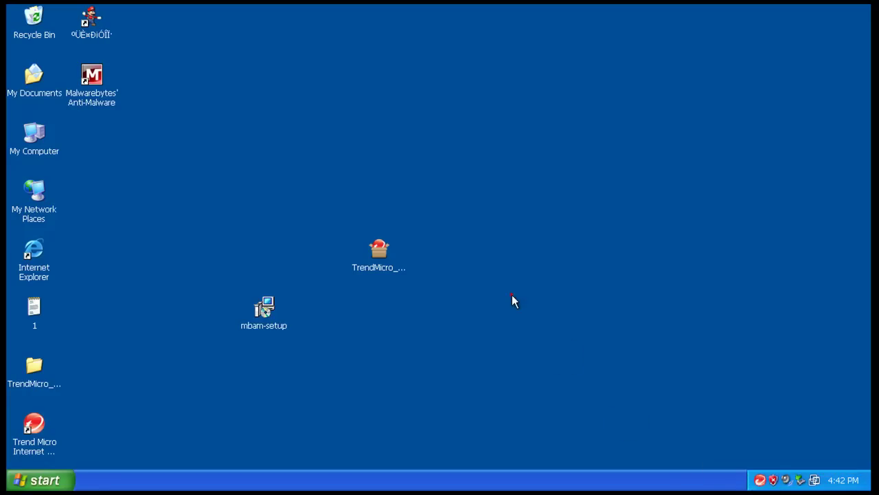
left_click_drag(279, 309, 106, 138)
left_click_drag(384, 268, 94, 206)
Open the Trend Micro console and look through its virus, firewall, Internet and email, and subscription settings pages.
left_click(761, 480)
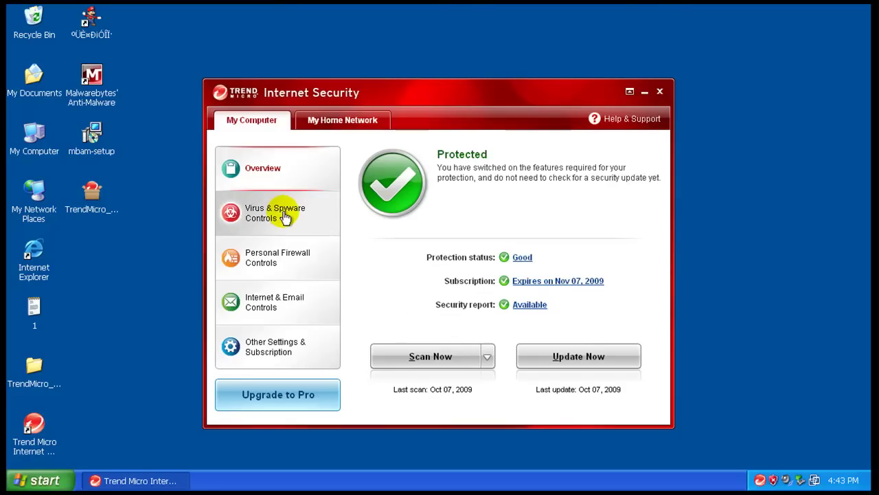
left_click(285, 217)
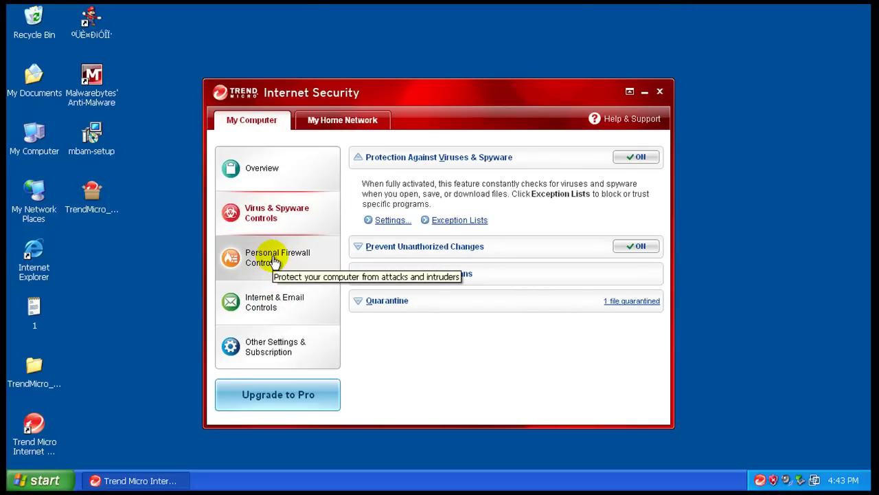
left_click(275, 260)
left_click(273, 301)
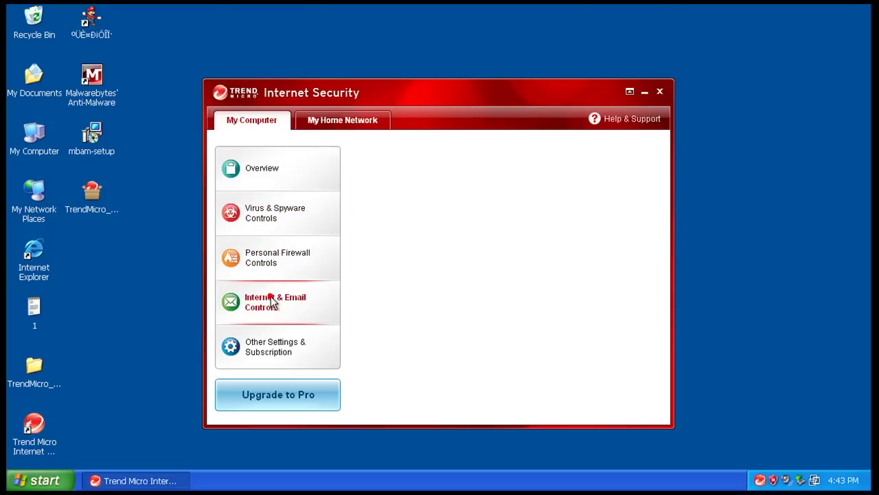
left_click(277, 347)
Open Windows Task Manager and list the processes from all users sorted by image name.
right_click(277, 474)
left_click(314, 435)
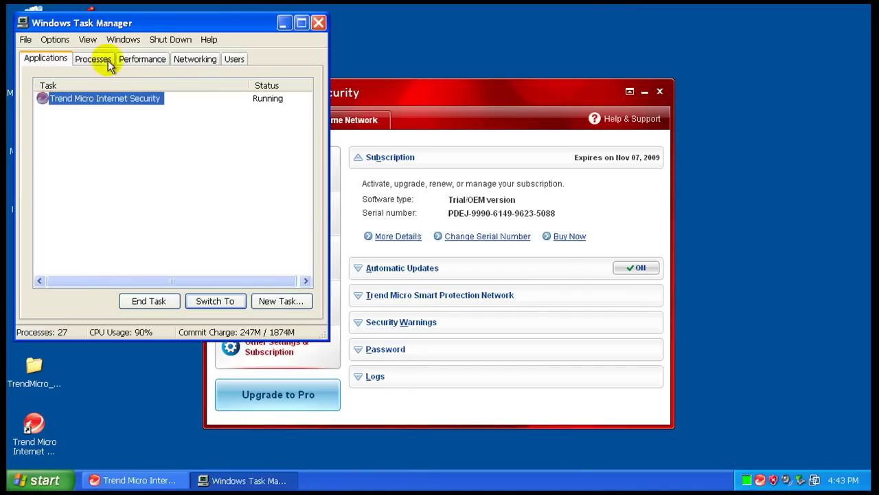
left_click(91, 58)
left_click(87, 299)
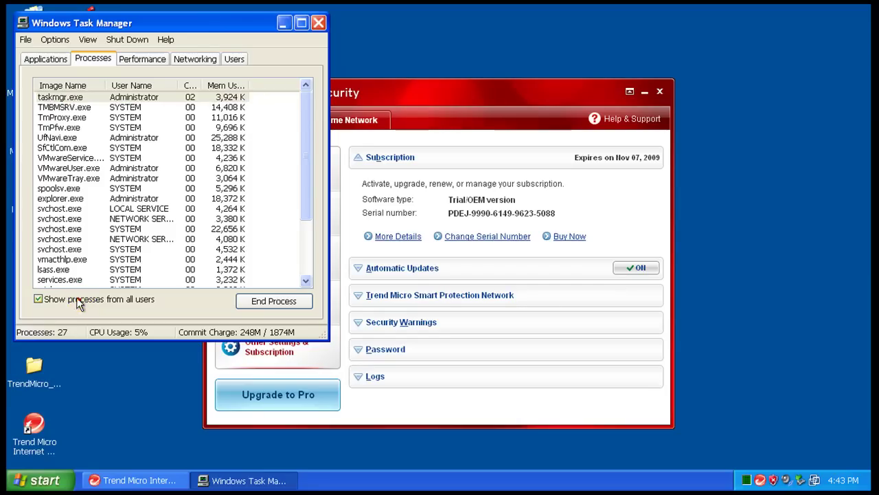
left_click(83, 84)
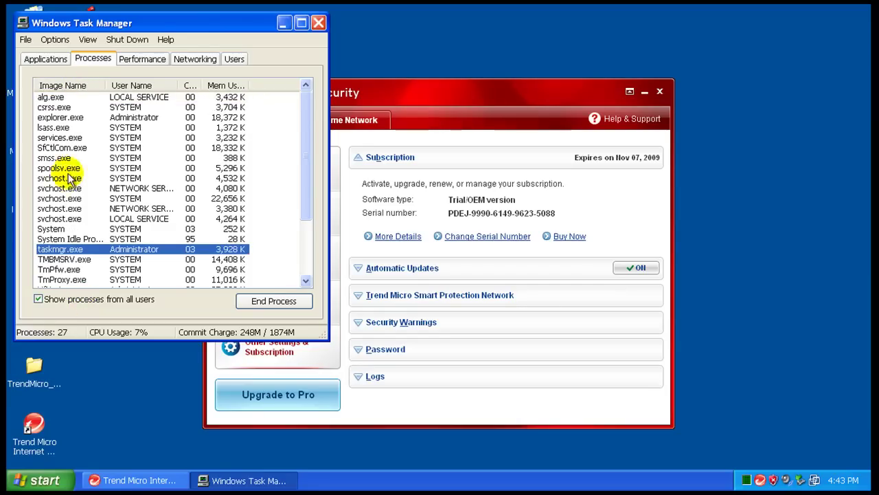
Examine the memory usage of SfCtlCom, TmPfw, TmProxy, UfNavi, UfSeAgnt and TMBMSRV, and close Task Manager.
left_click(71, 148)
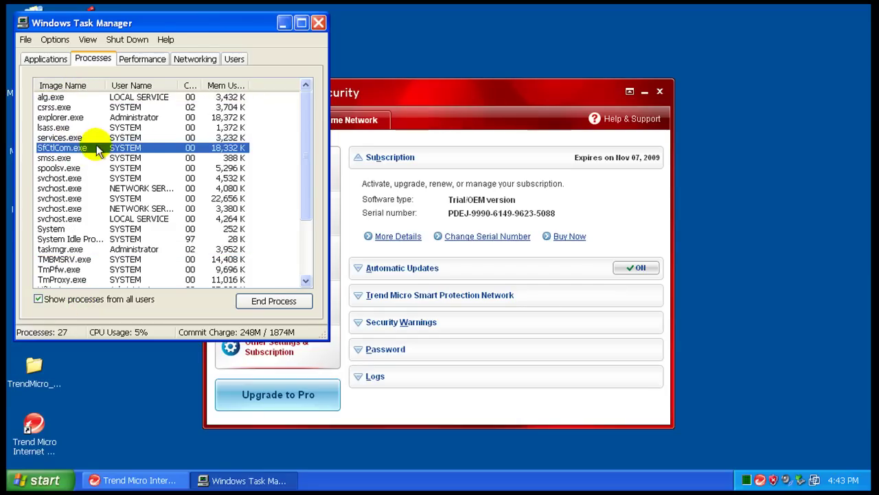
scroll(76, 156, "down", 3)
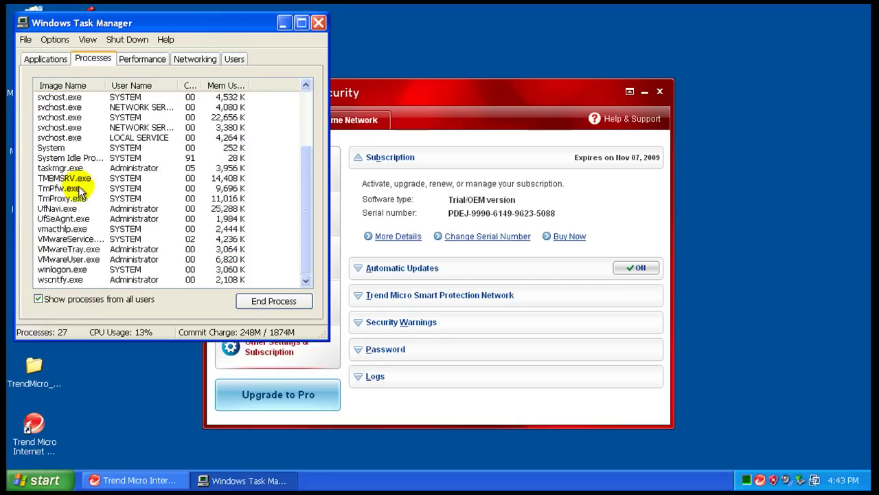
left_click(75, 188)
left_click(77, 198)
left_click(79, 208)
left_click(81, 218)
left_click(80, 178)
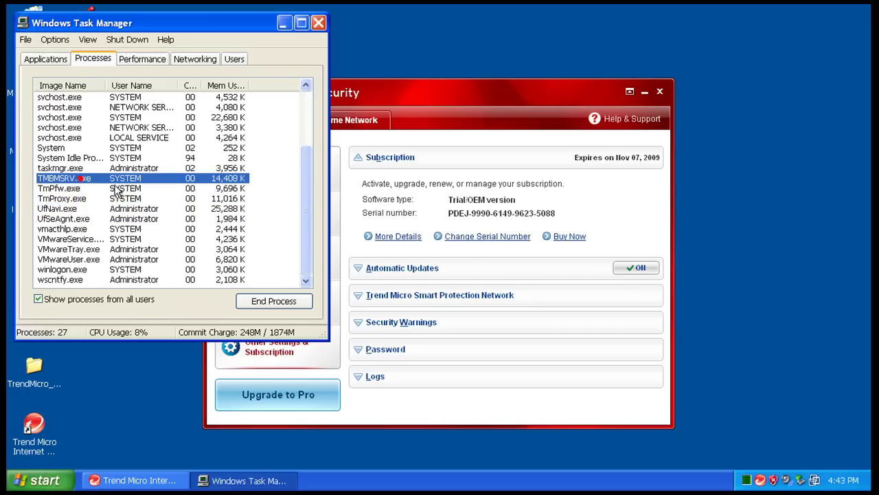
left_click(317, 24)
Move the Trend Micro console slightly, review its overview, virus and firewall pages once more, and close it.
left_click_drag(430, 91, 422, 77)
left_click(447, 240)
left_click(626, 226)
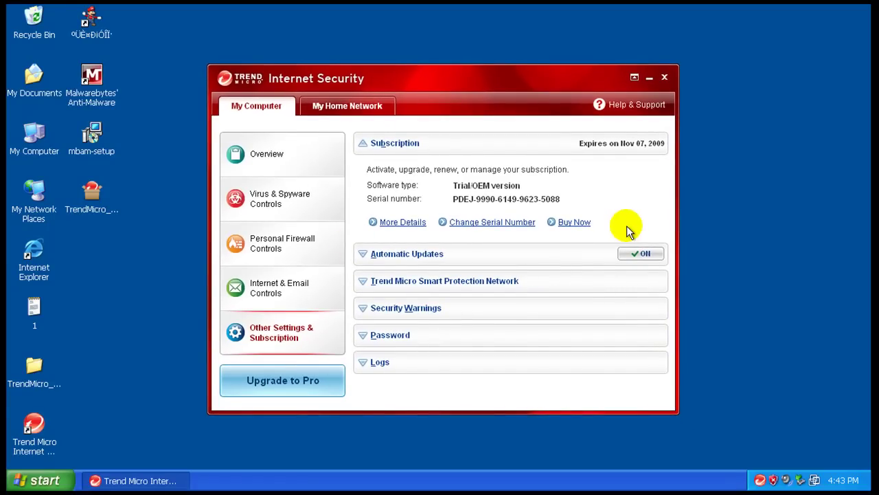
left_click(295, 159)
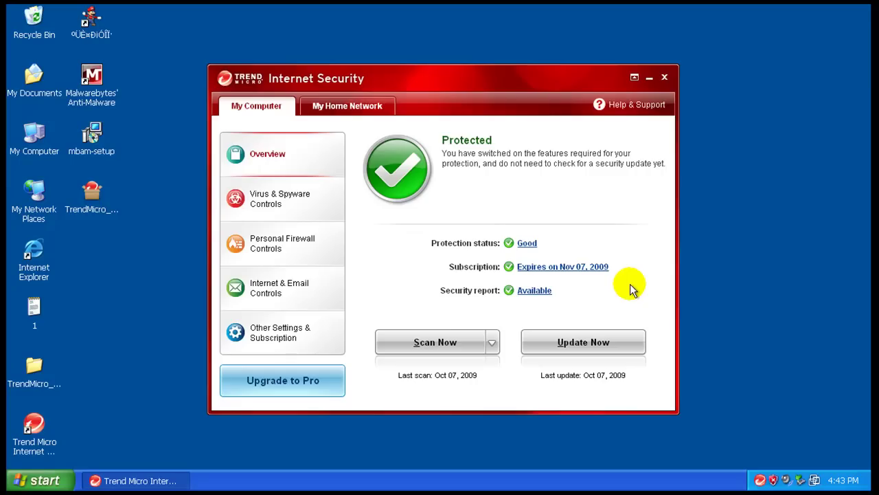
left_click(289, 194)
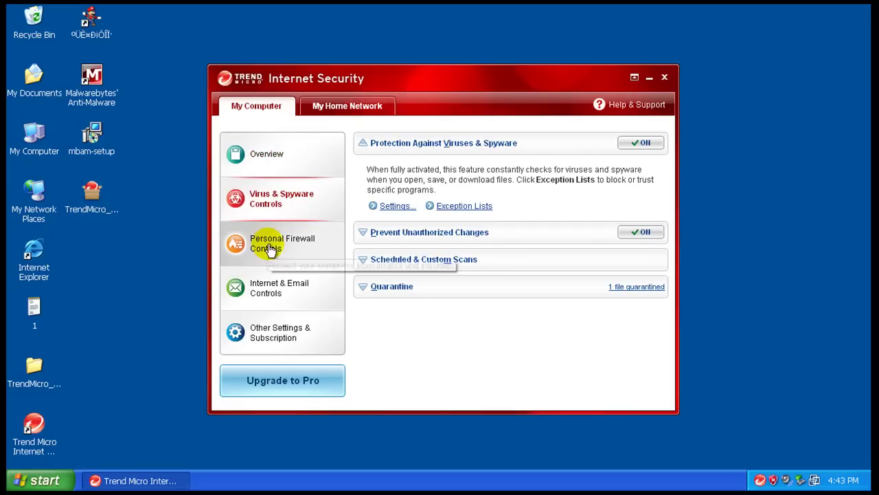
left_click(270, 249)
left_click(277, 162)
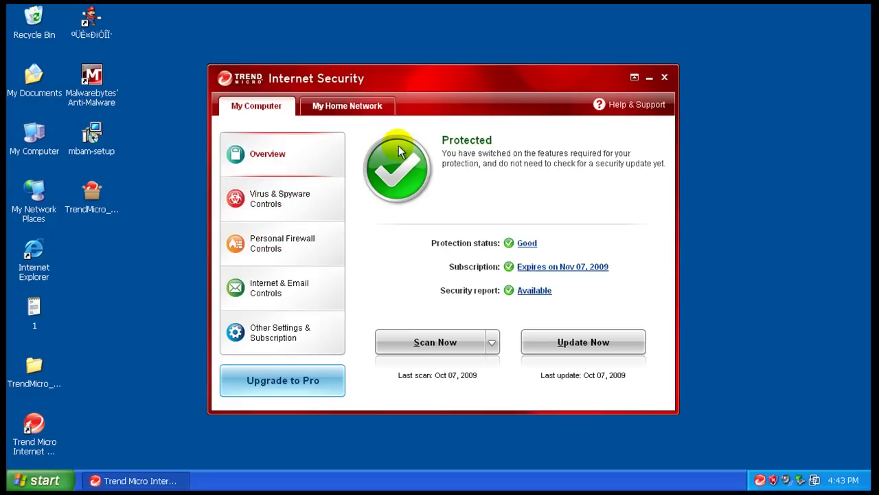
left_click(665, 78)
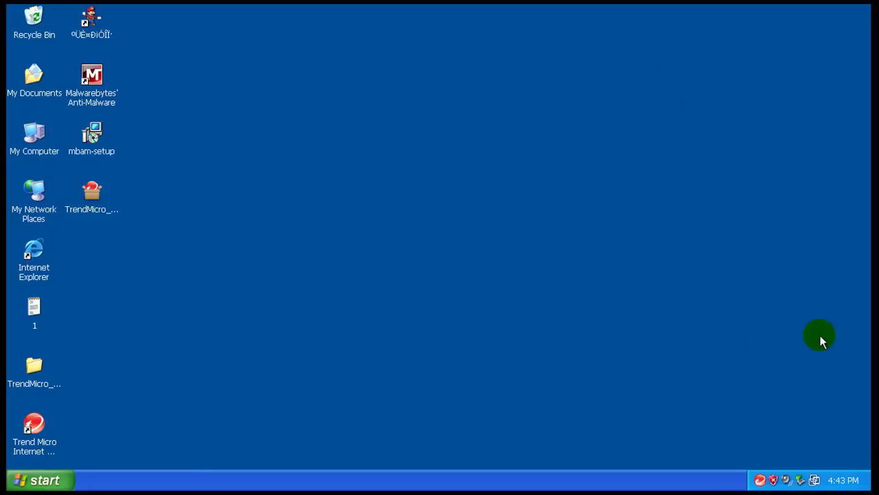